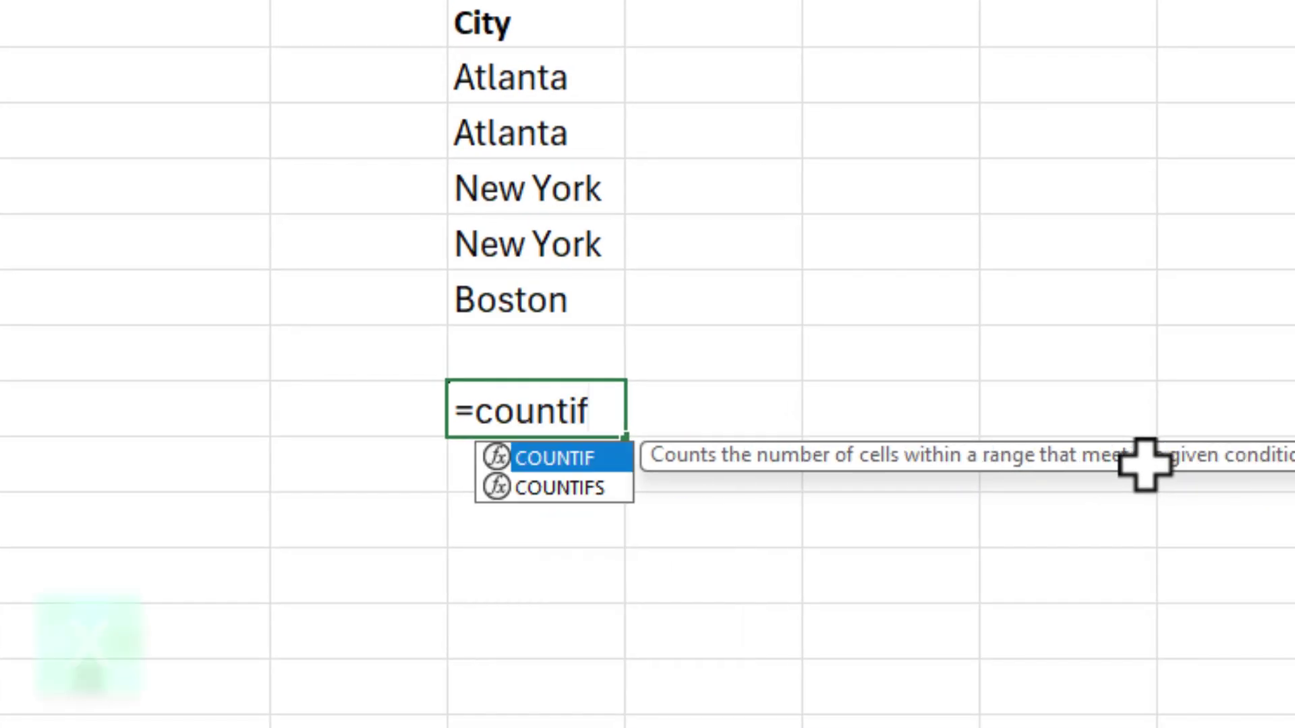
Step: Complete =COUNTIF(H2:H6,"atlanta") below the City list so it returns 2
{"action": "key", "text": "Tab"}
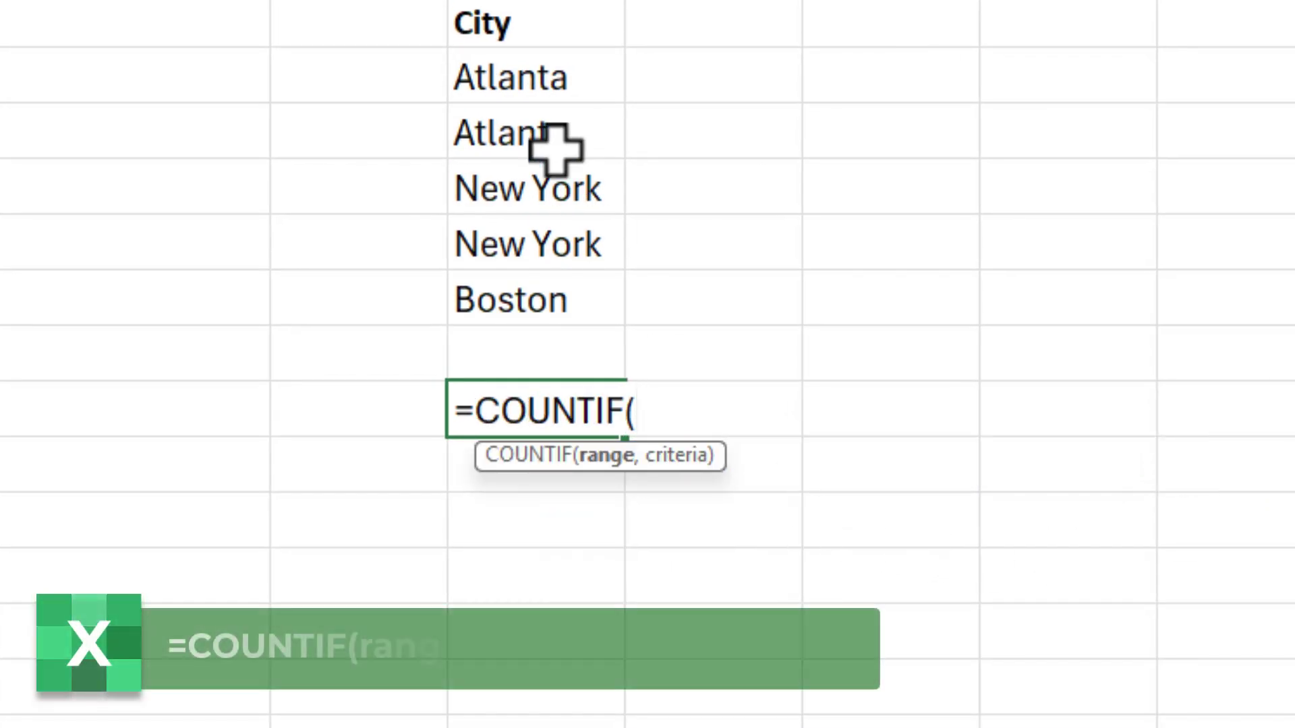
{"action": "left_click_drag", "start_coordinate": [537, 87], "coordinate": [519, 300]}
{"action": "type", "text": ",\"atlanta"}
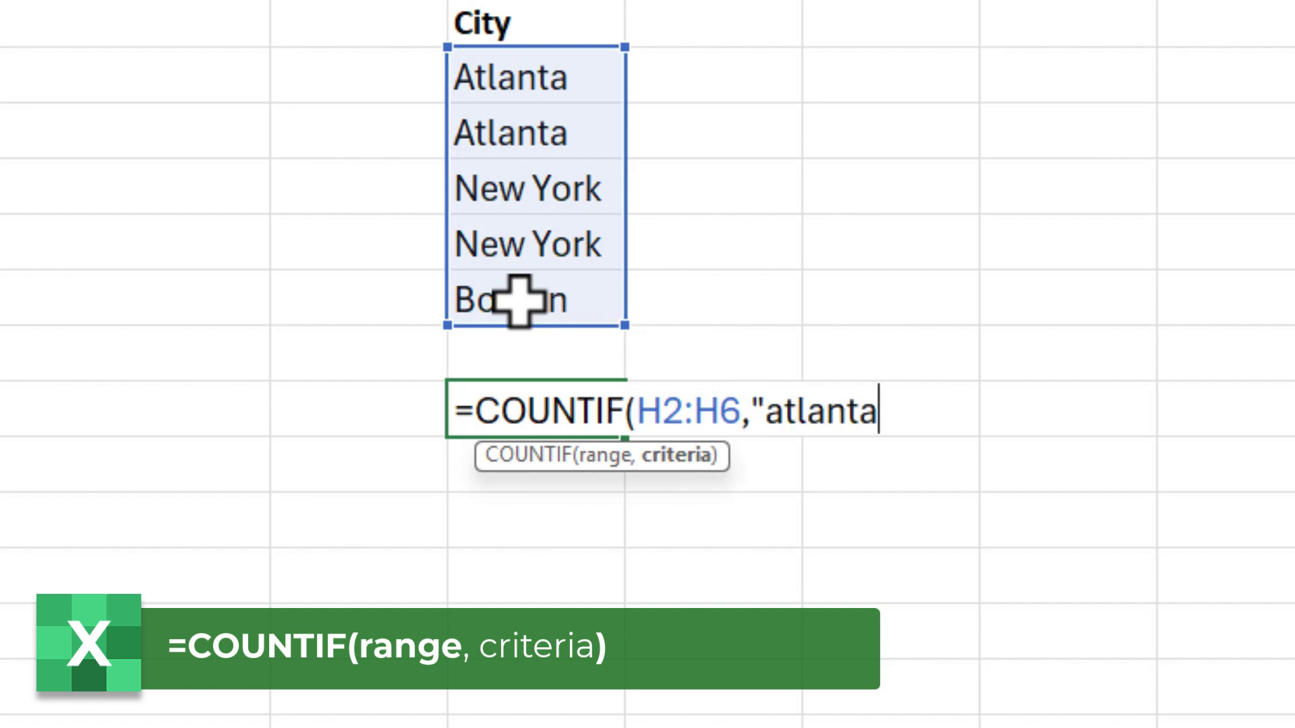
{"action": "type", "text": "\""}
{"action": "key", "text": "Return"}
{"action": "key", "text": "Up"}
{"action": "key", "text": "Left"}
Step: Enter atlanta in G8 and change H8's COUNTIF criteria to reference G8
{"action": "type", "text": "atlanta"}
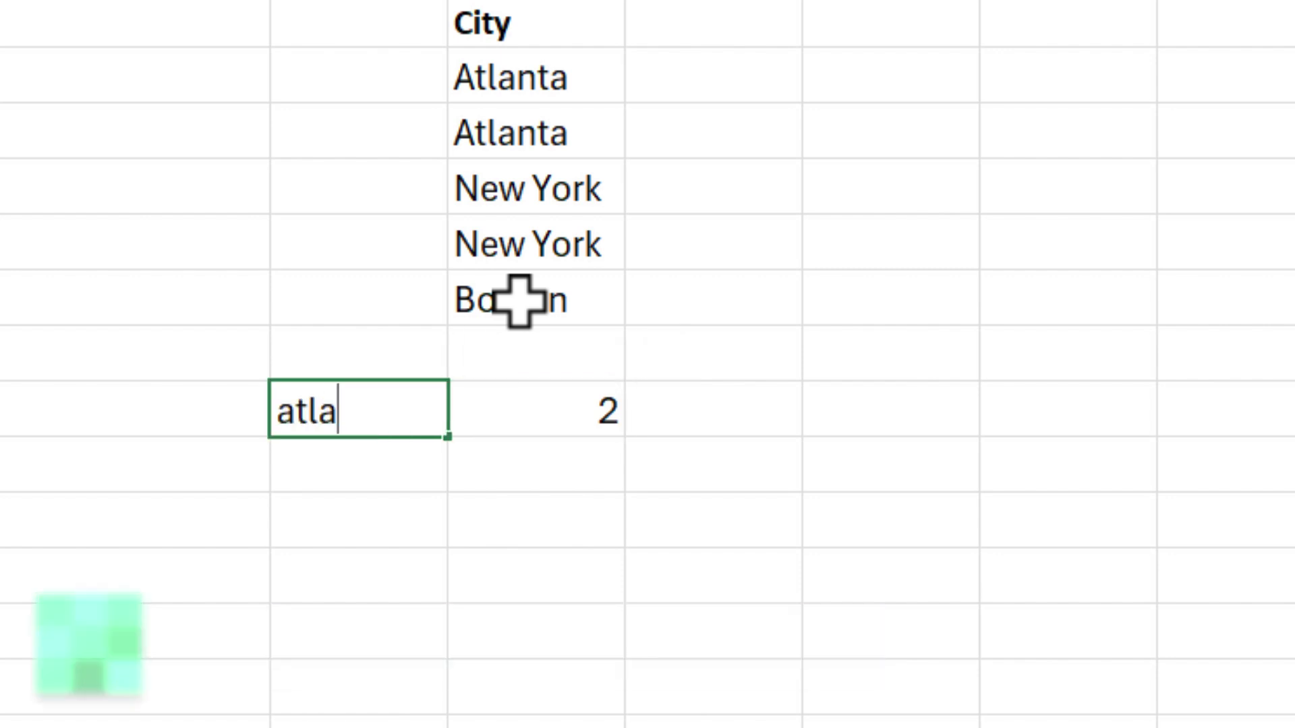
{"action": "key", "text": "Tab"}
{"action": "key", "text": "F2"}
{"action": "key", "text": "BackSpace"}
{"action": "key", "text": "BackSpace"}
{"action": "key", "text": "BackSpace"}
{"action": "key", "text": "BackSpace"}
{"action": "key", "text": "BackSpace"}
{"action": "key", "text": "BackSpace"}
{"action": "key", "text": "BackSpace"}
{"action": "key", "text": "BackSpace"}
{"action": "key", "text": "BackSpace"}
{"action": "key", "text": "BackSpace"}
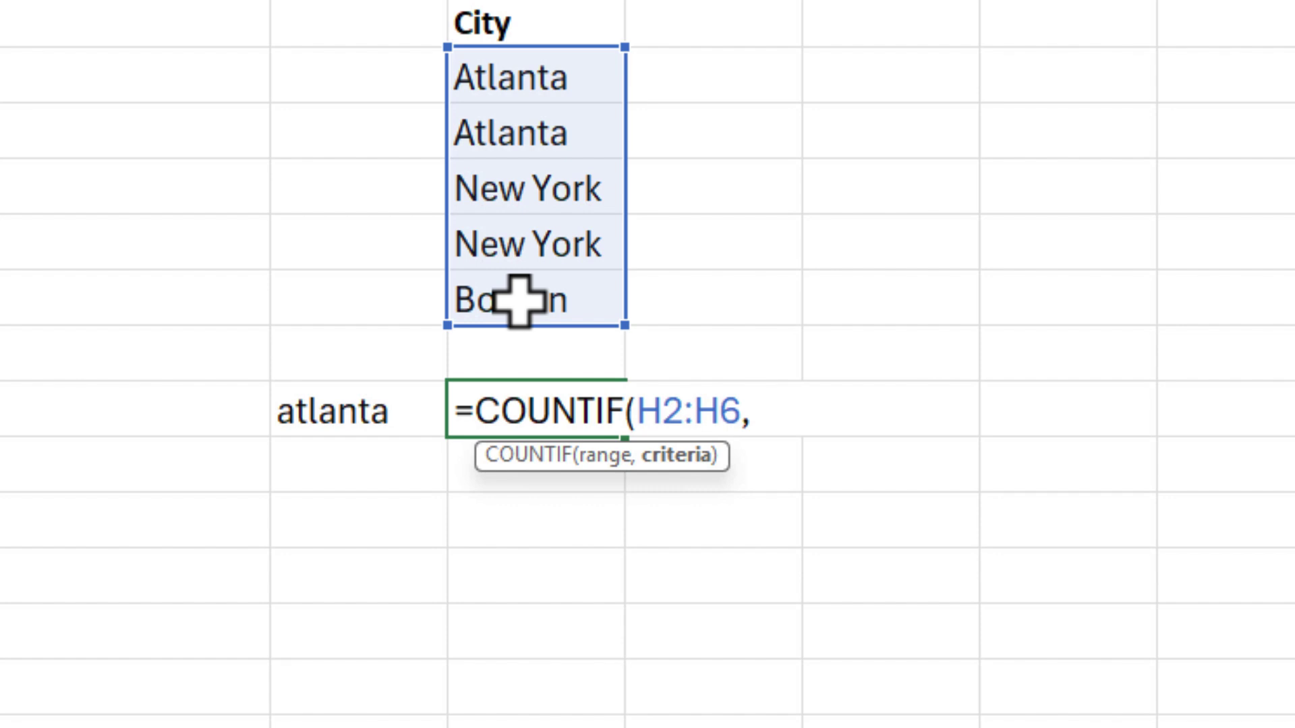
{"action": "left_click", "coordinate": [359, 412]}
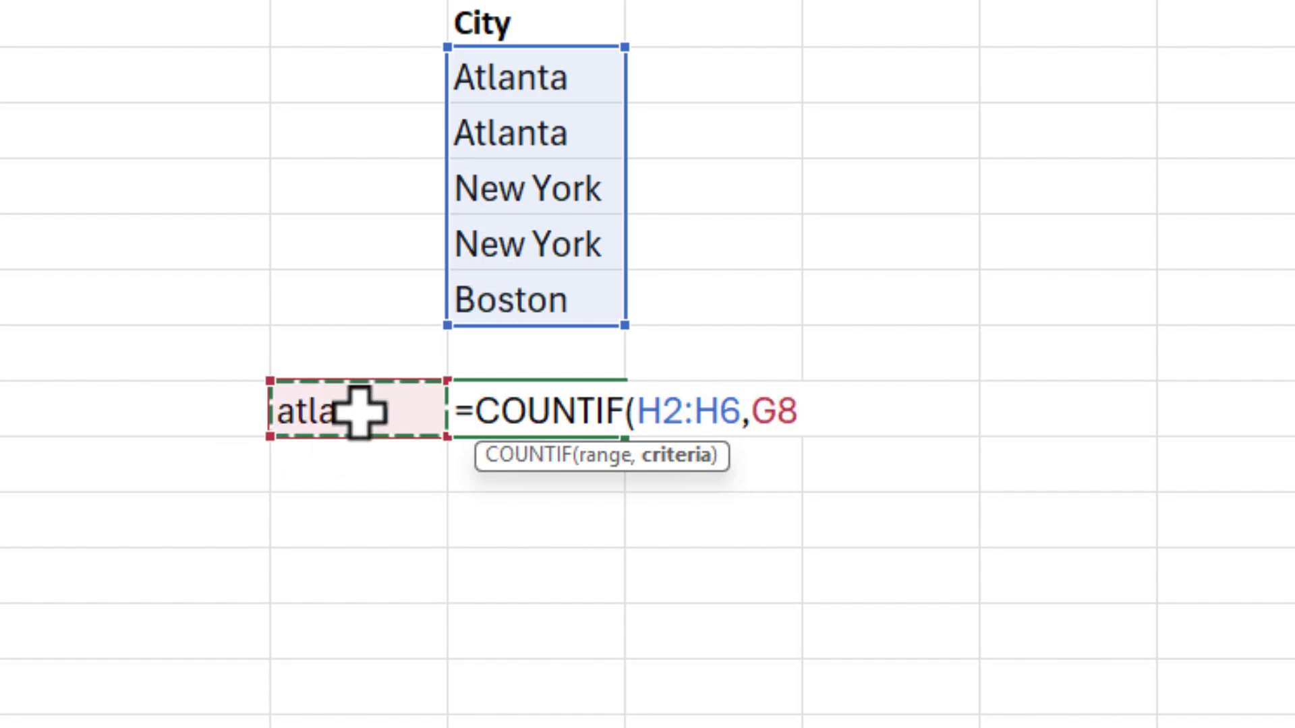
{"action": "key", "text": "ctrl+Return"}
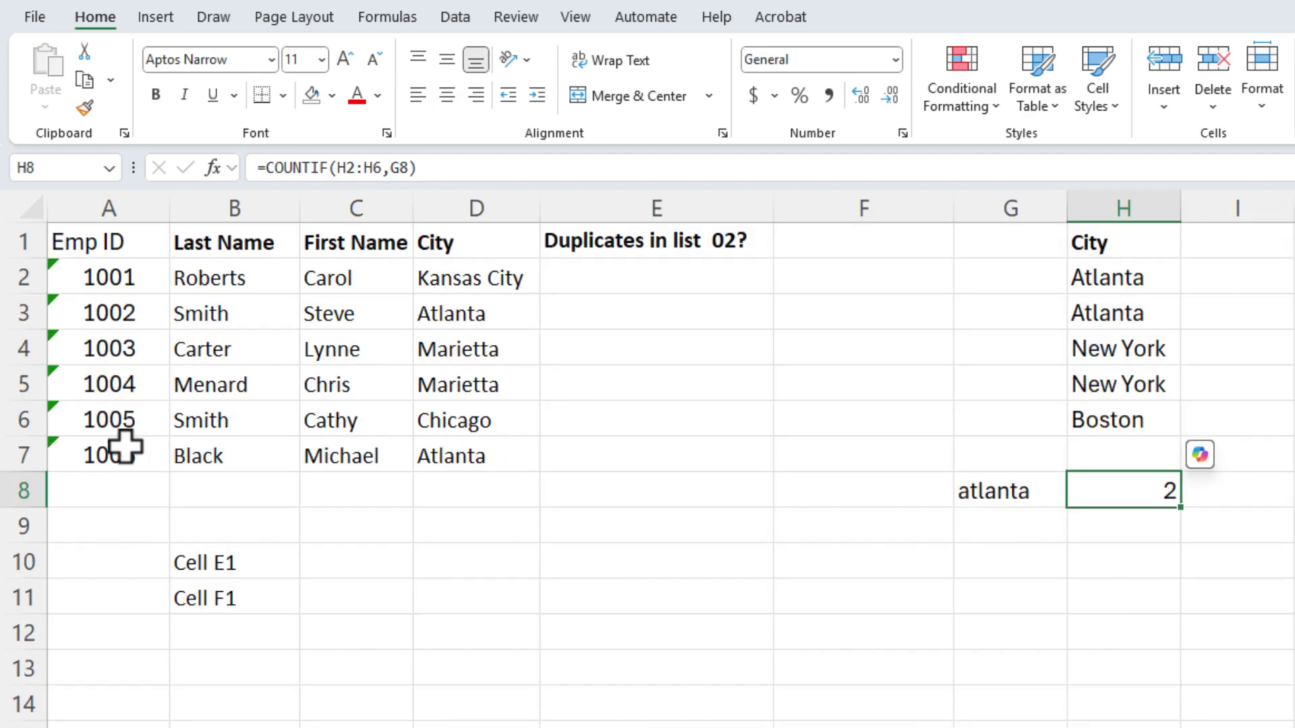
Step: In E2, begin =COUNTIF('List 2'!$A$2:$A$7, using the absolute List 2 Emp ID range
{"action": "left_click", "coordinate": [138, 383]}
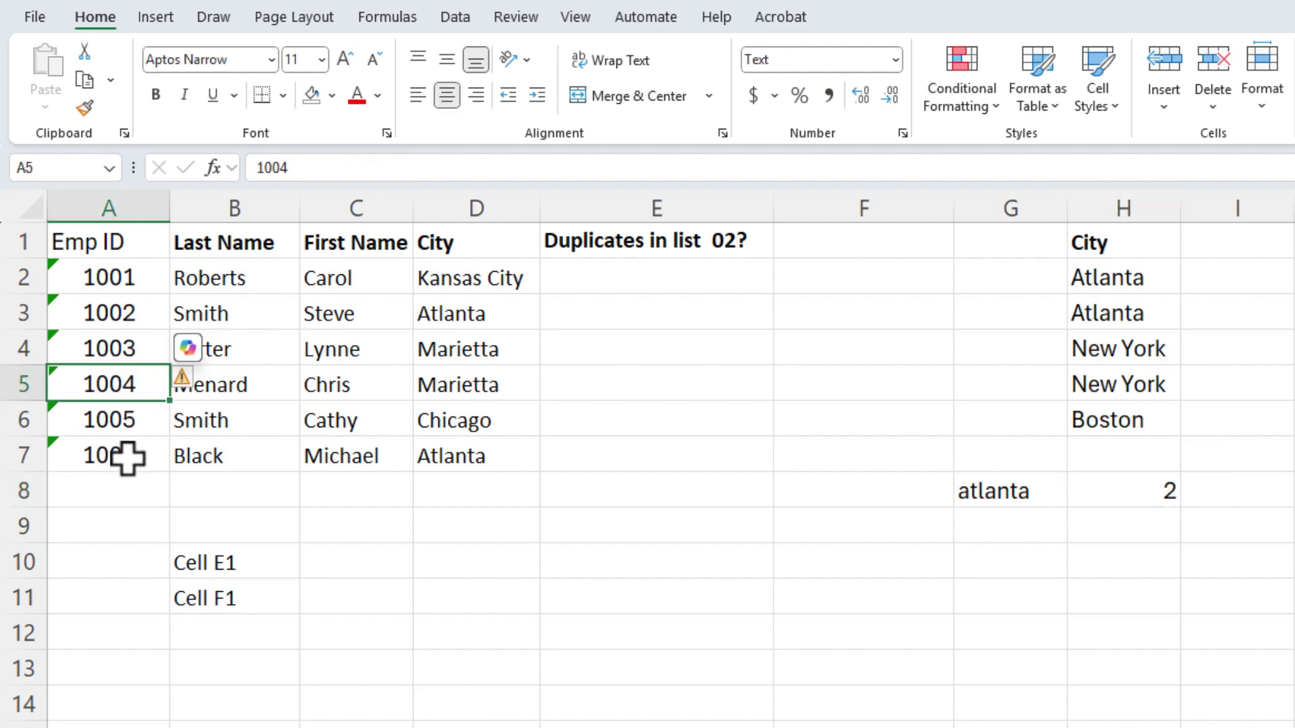
{"action": "left_click", "coordinate": [127, 457]}
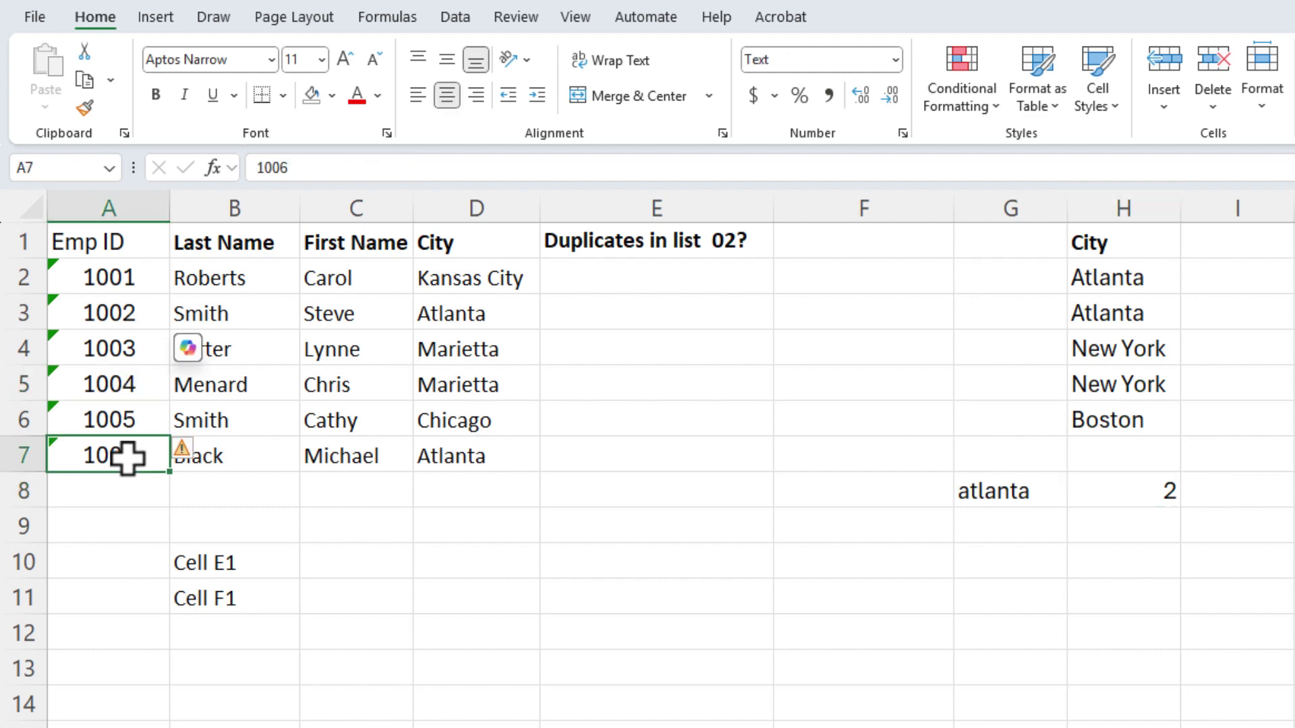
{"action": "left_click", "coordinate": [611, 284]}
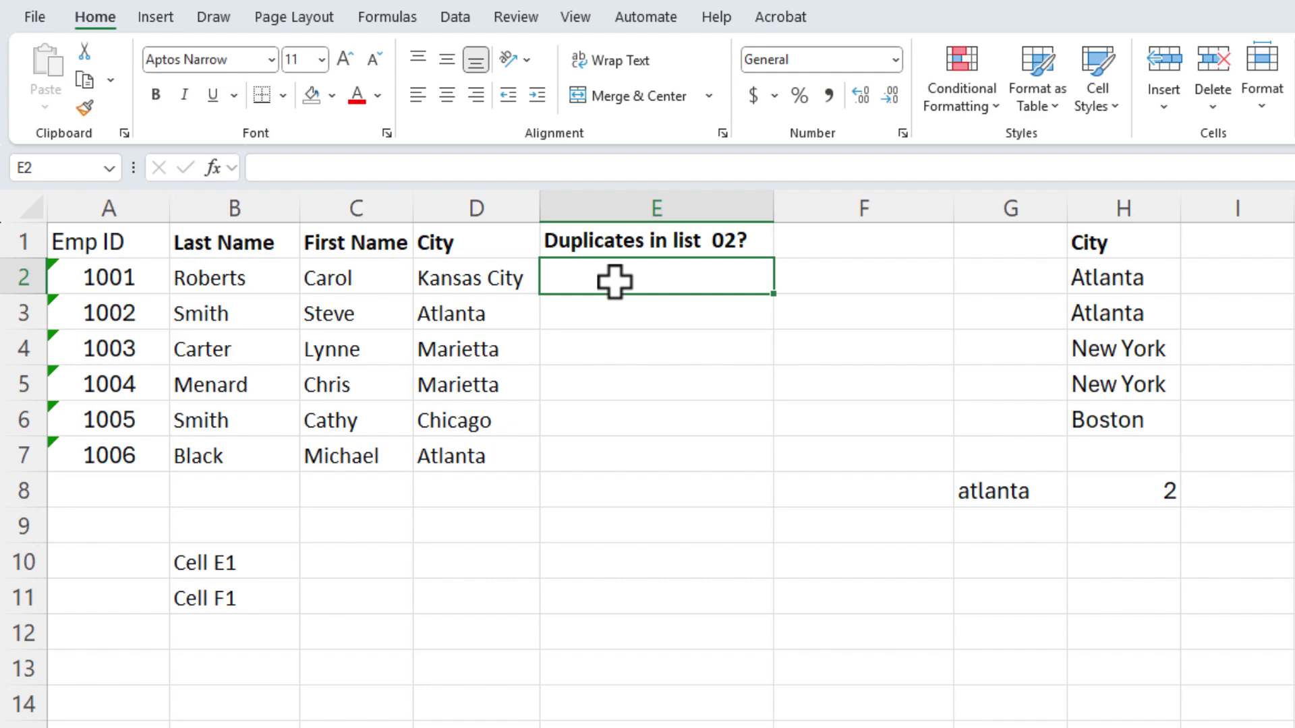
{"action": "type", "text": "=COUNTIF("}
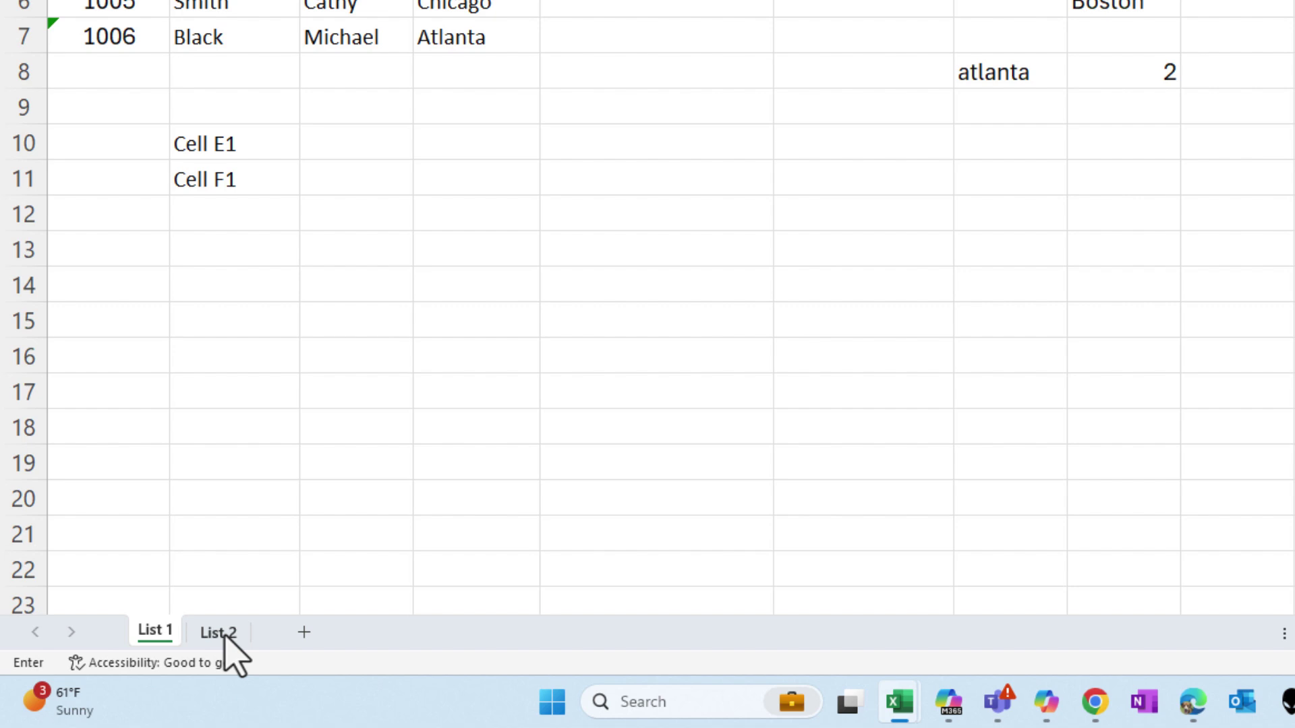
{"action": "left_click", "coordinate": [224, 636]}
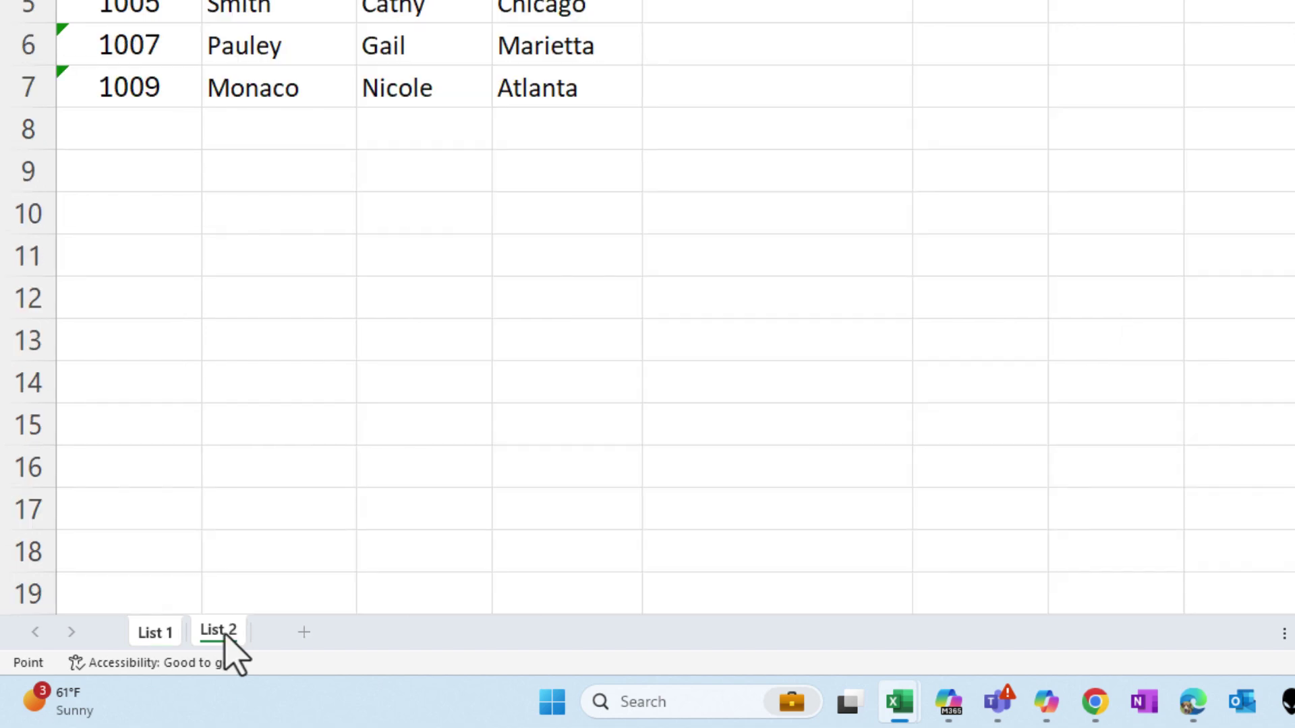
{"action": "left_click", "coordinate": [139, 179]}
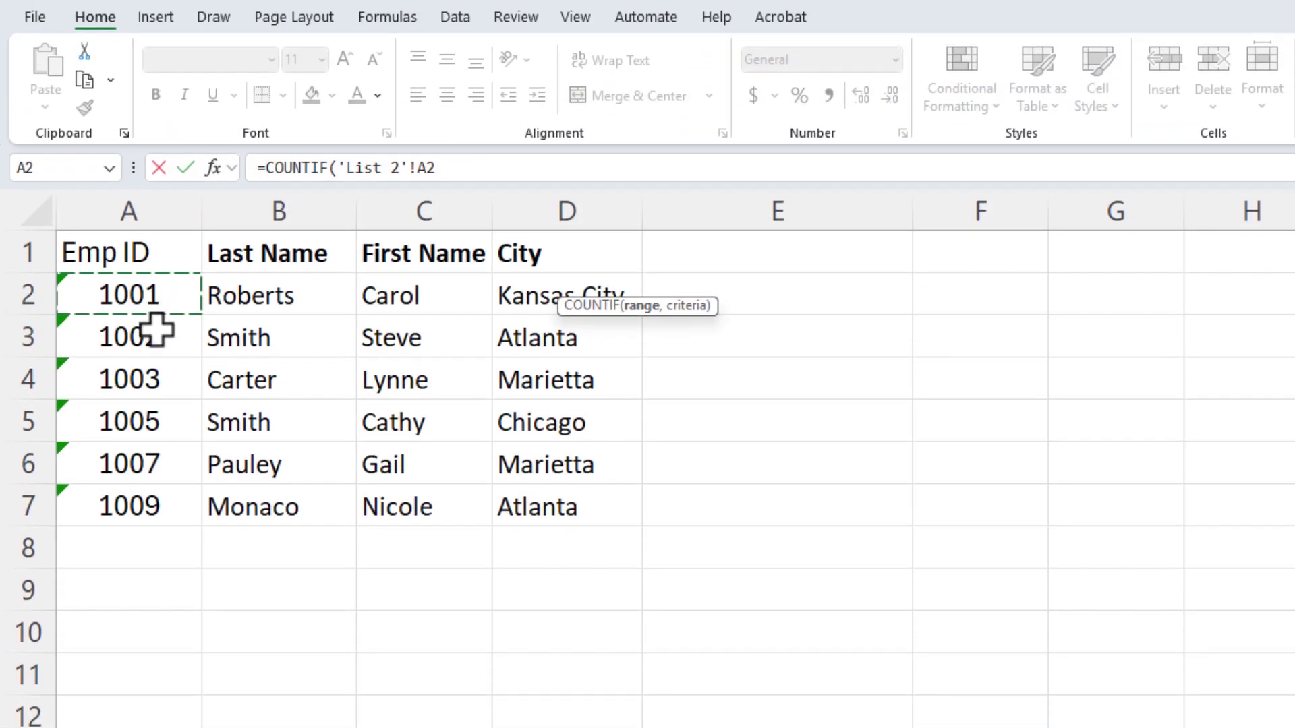
{"action": "left_click_drag", "start_coordinate": [157, 331], "coordinate": [159, 503]}
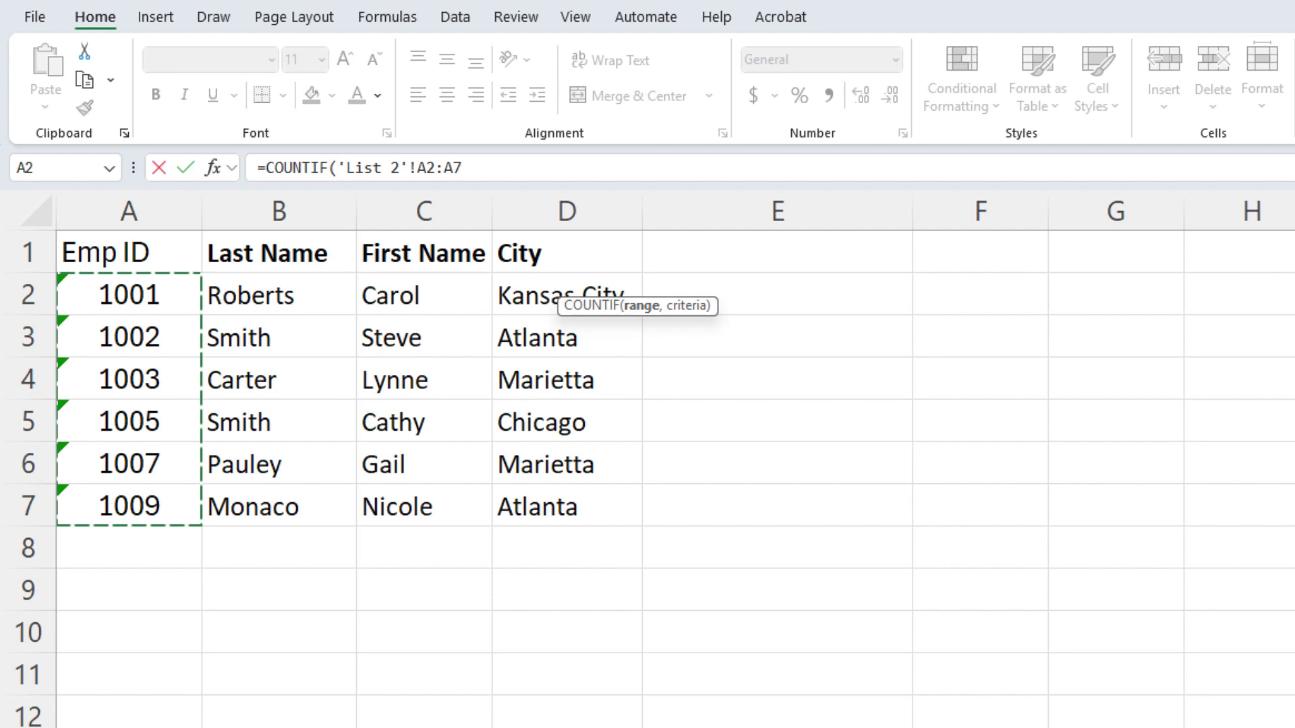
{"action": "key", "text": "F4"}
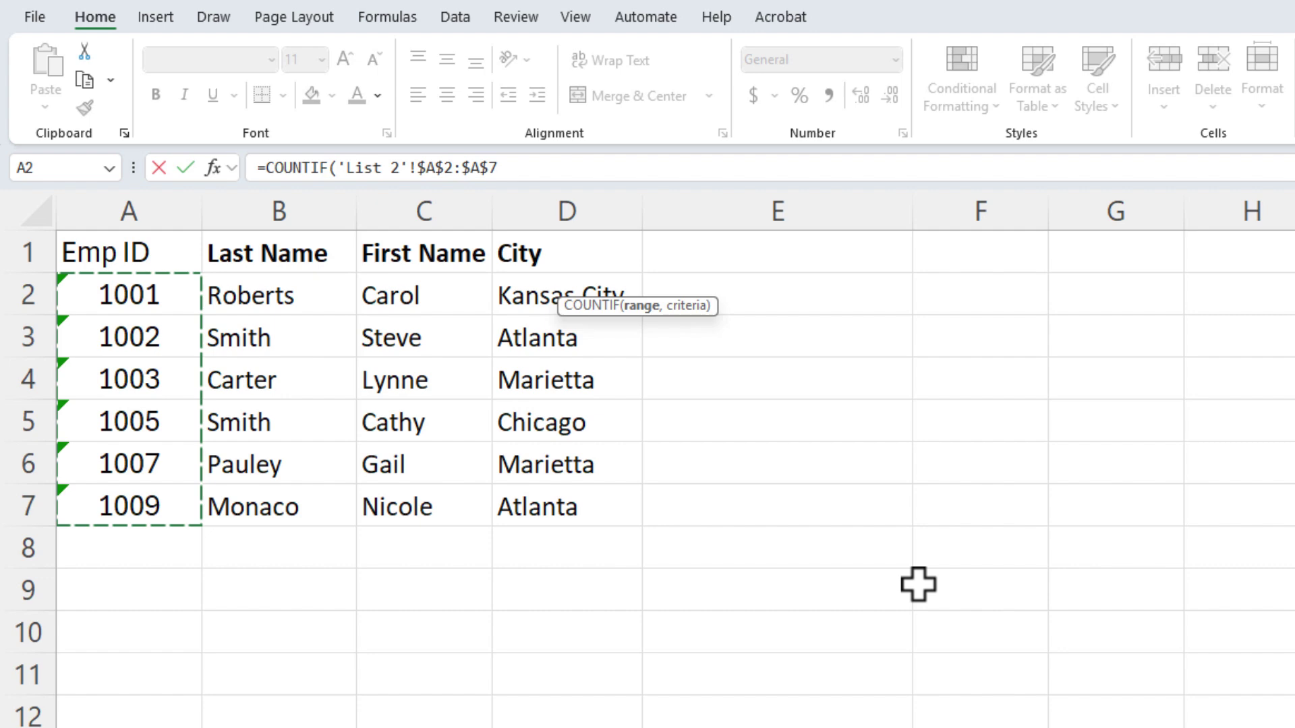
{"action": "type", "text": ","}
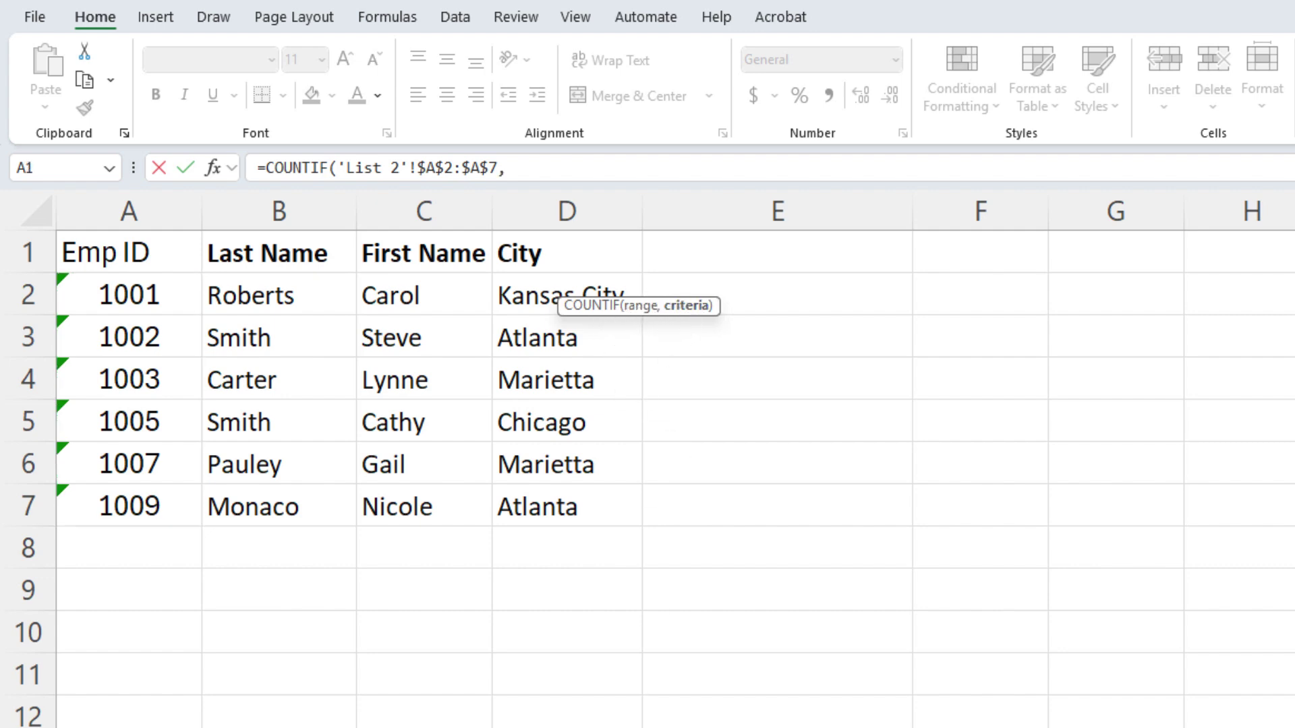
Step: Finish E2's COUNTIF with List 1's Emp ID in A2 as the criteria
{"action": "key", "text": "ctrl+Page_Up"}
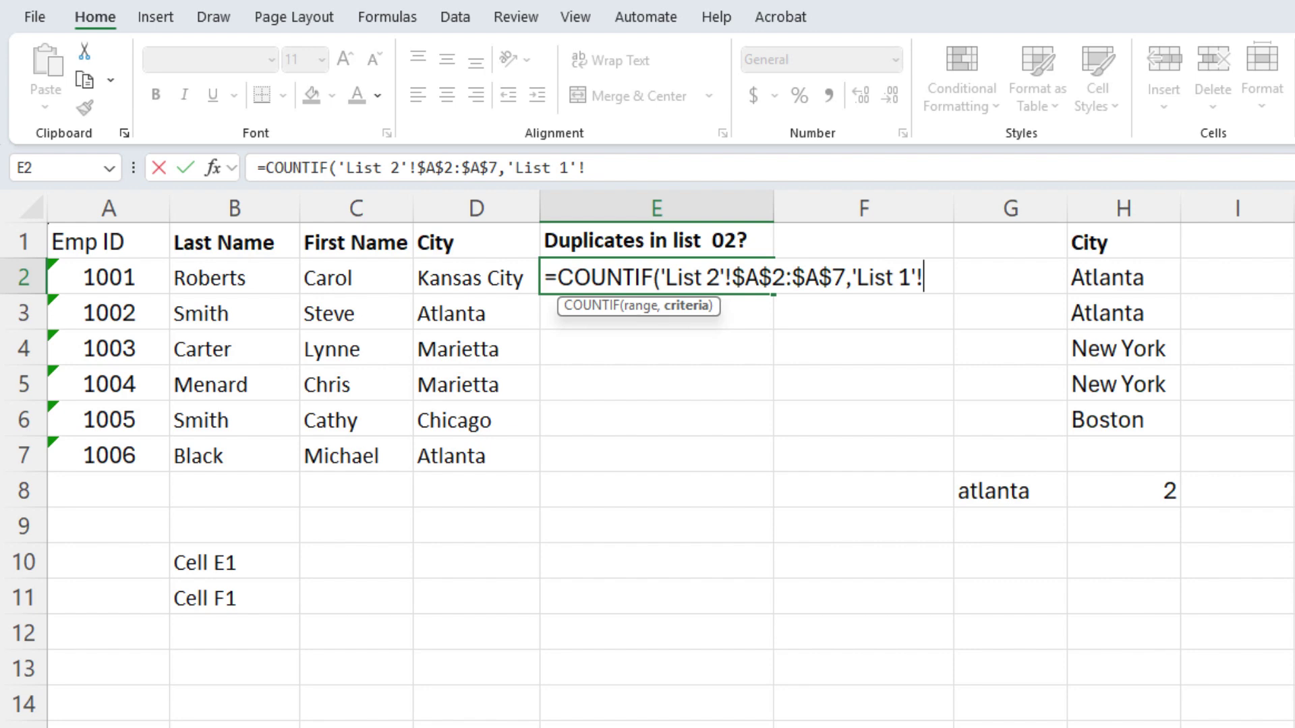
{"action": "left_click", "coordinate": [118, 278]}
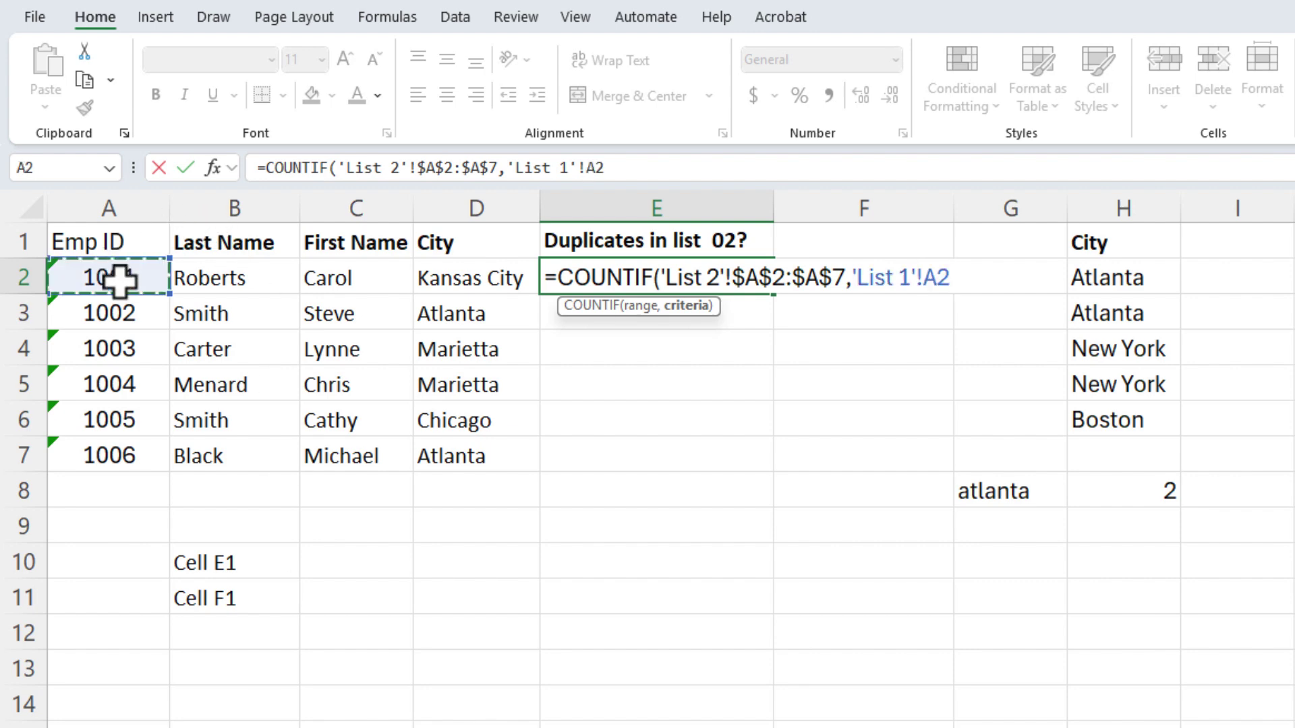
{"action": "key", "text": "Return"}
{"action": "key", "text": "Up"}
Step: Copy the count formula down to E7, giving 1,1,1,0,1,0
{"action": "left_click", "coordinate": [127, 279]}
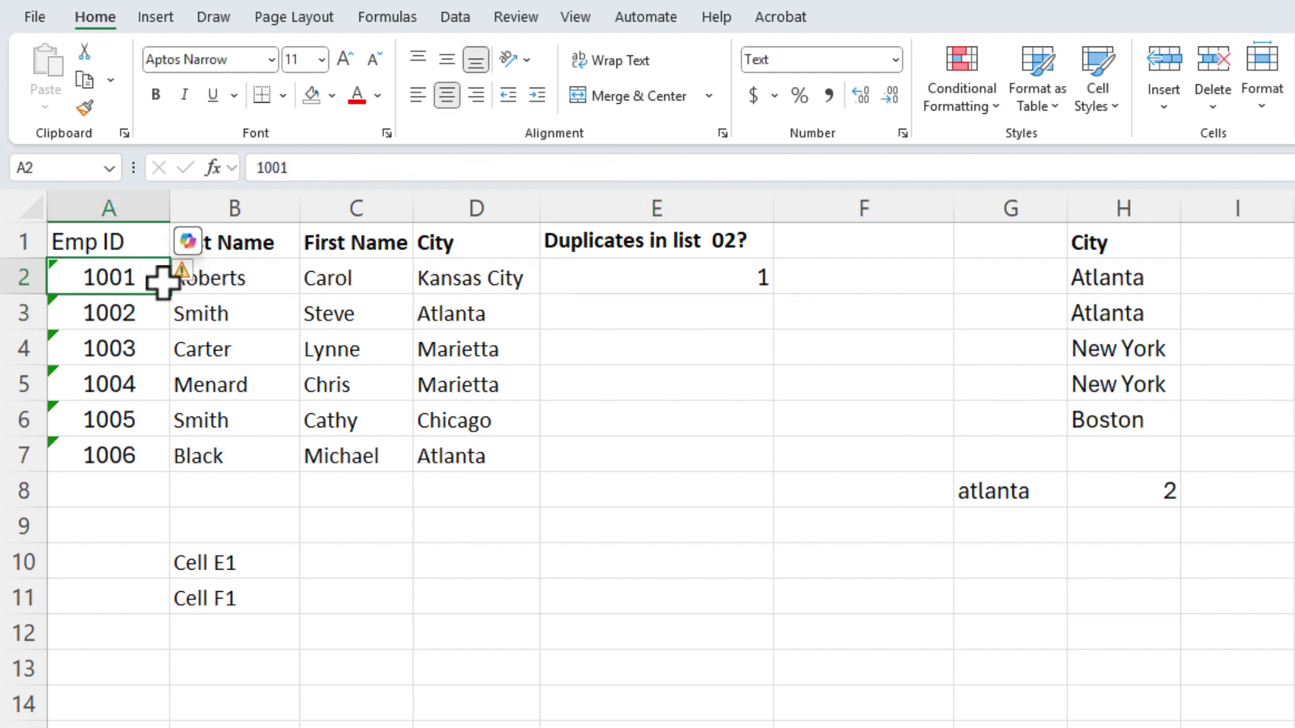
{"action": "left_click", "coordinate": [734, 279]}
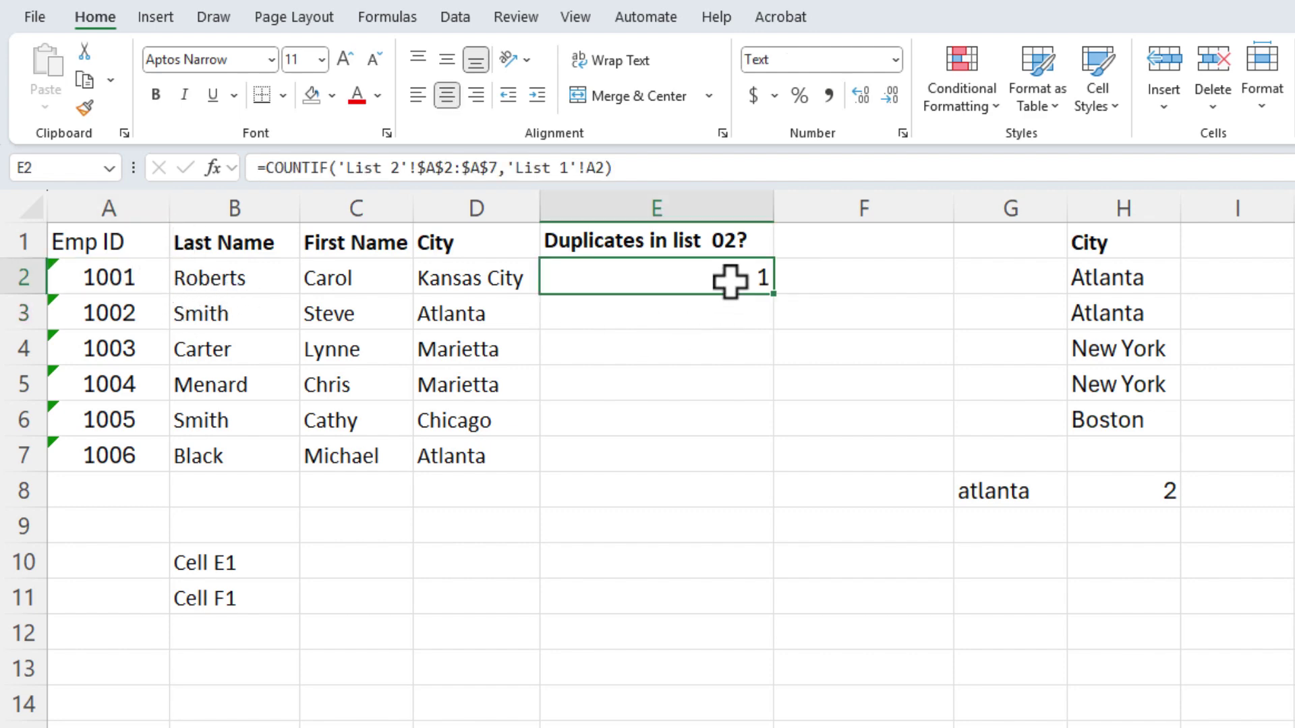
{"action": "double_click", "coordinate": [780, 299]}
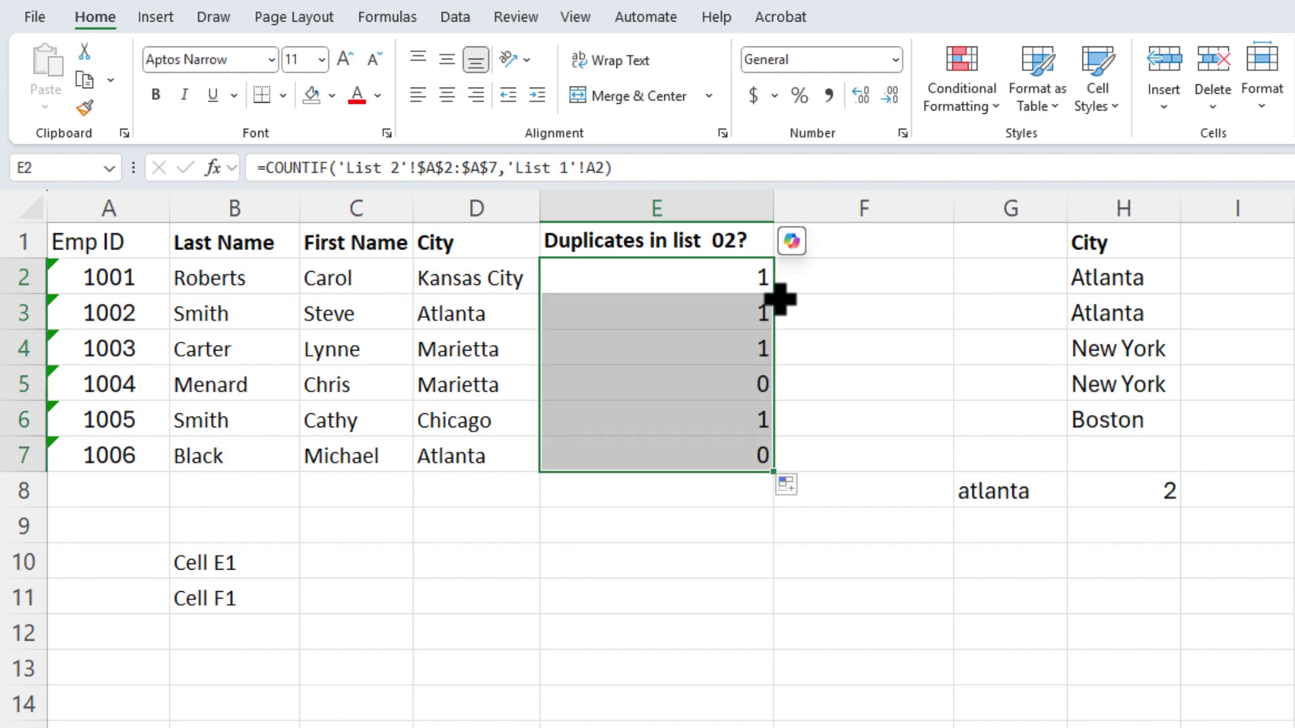
{"action": "left_click", "coordinate": [685, 386]}
{"action": "left_click", "coordinate": [683, 446]}
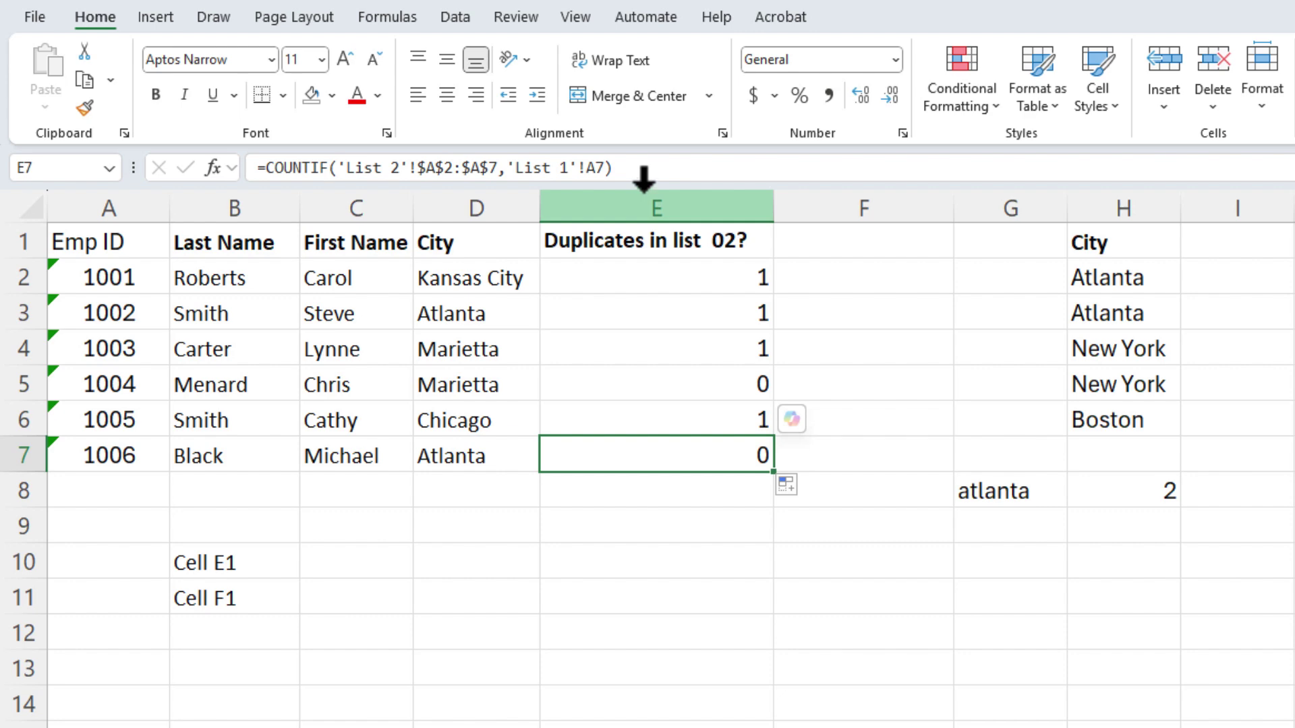
Step: Append >0 to E2's COUNTIF and fill it to E7, showing TRUE/FALSE flags
{"action": "left_click", "coordinate": [664, 279]}
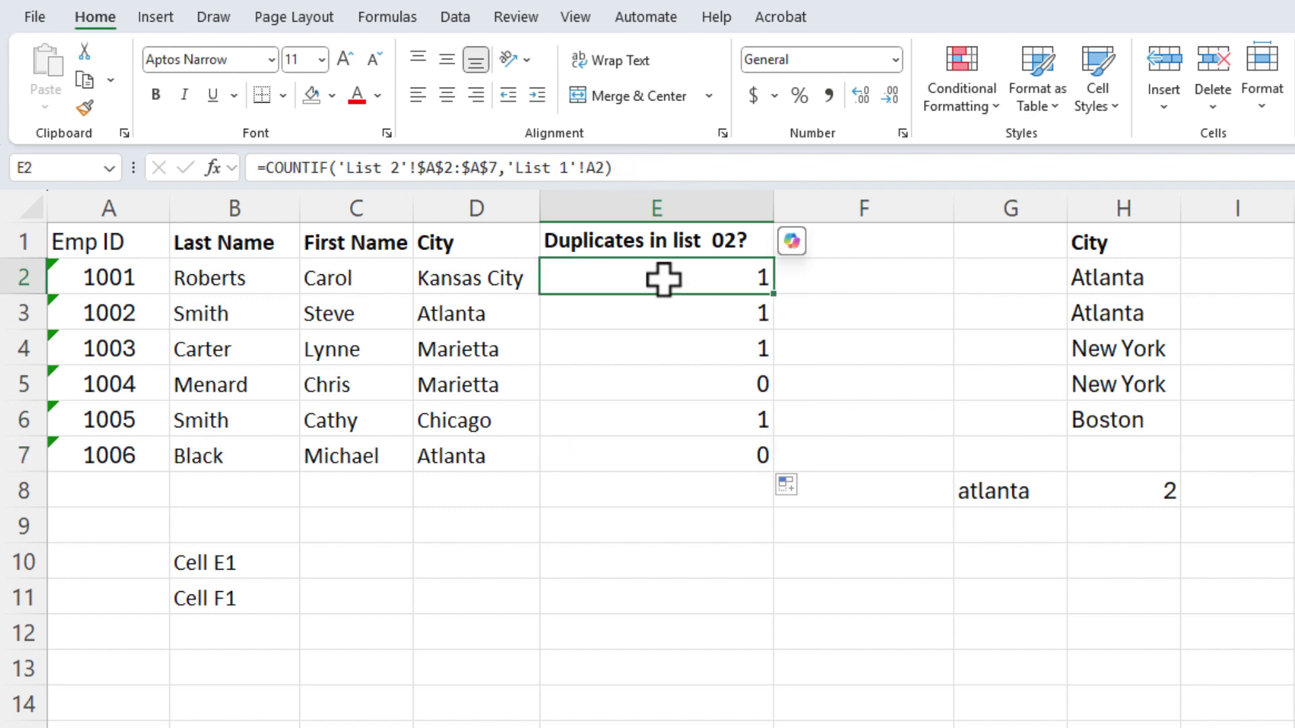
{"action": "left_click", "coordinate": [654, 167]}
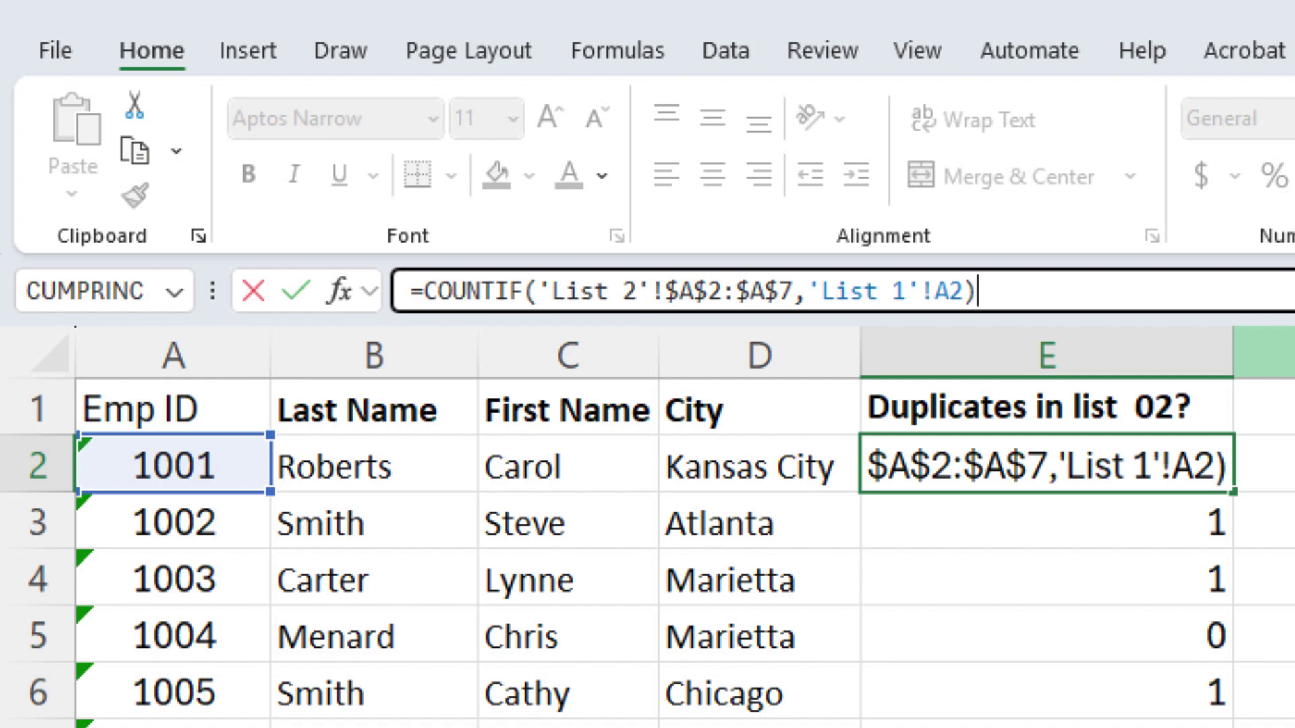
{"action": "type", "text": ">"}
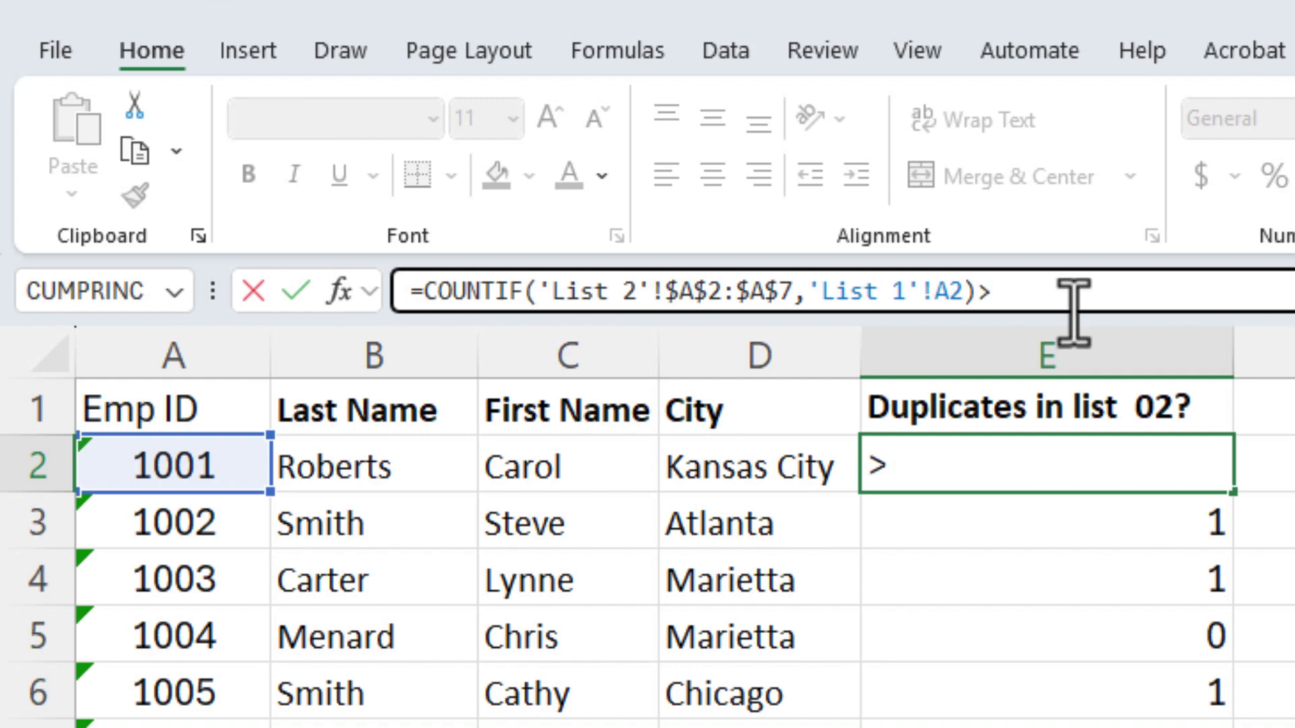
{"action": "type", "text": "0"}
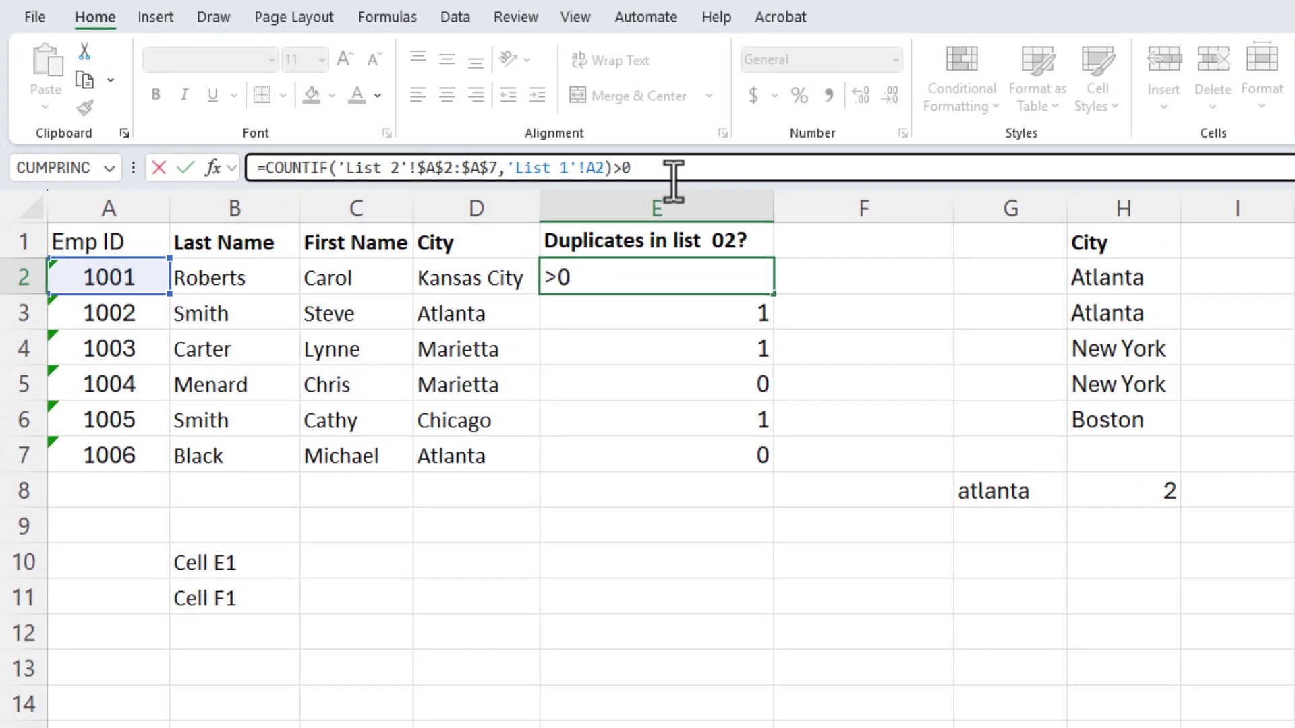
{"action": "key", "text": "Return"}
{"action": "left_click_drag", "start_coordinate": [775, 296], "coordinate": [763, 474]}
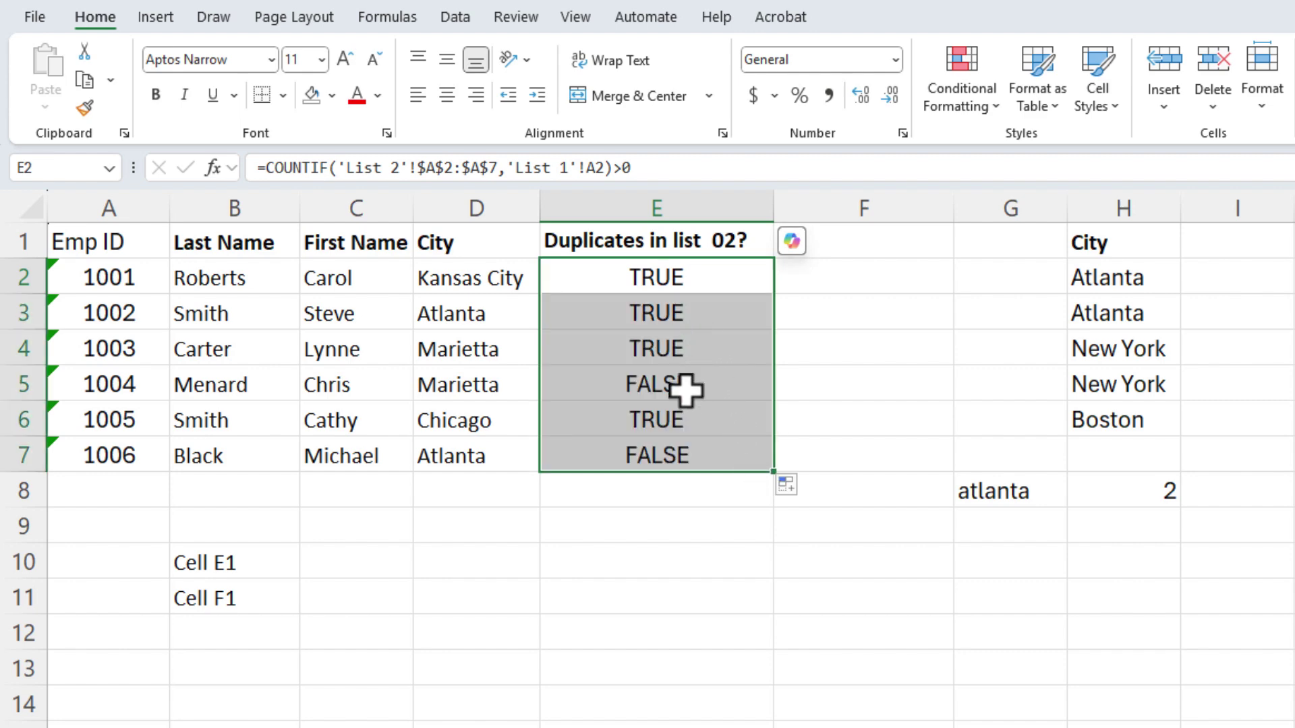
{"action": "left_click", "coordinate": [708, 281]}
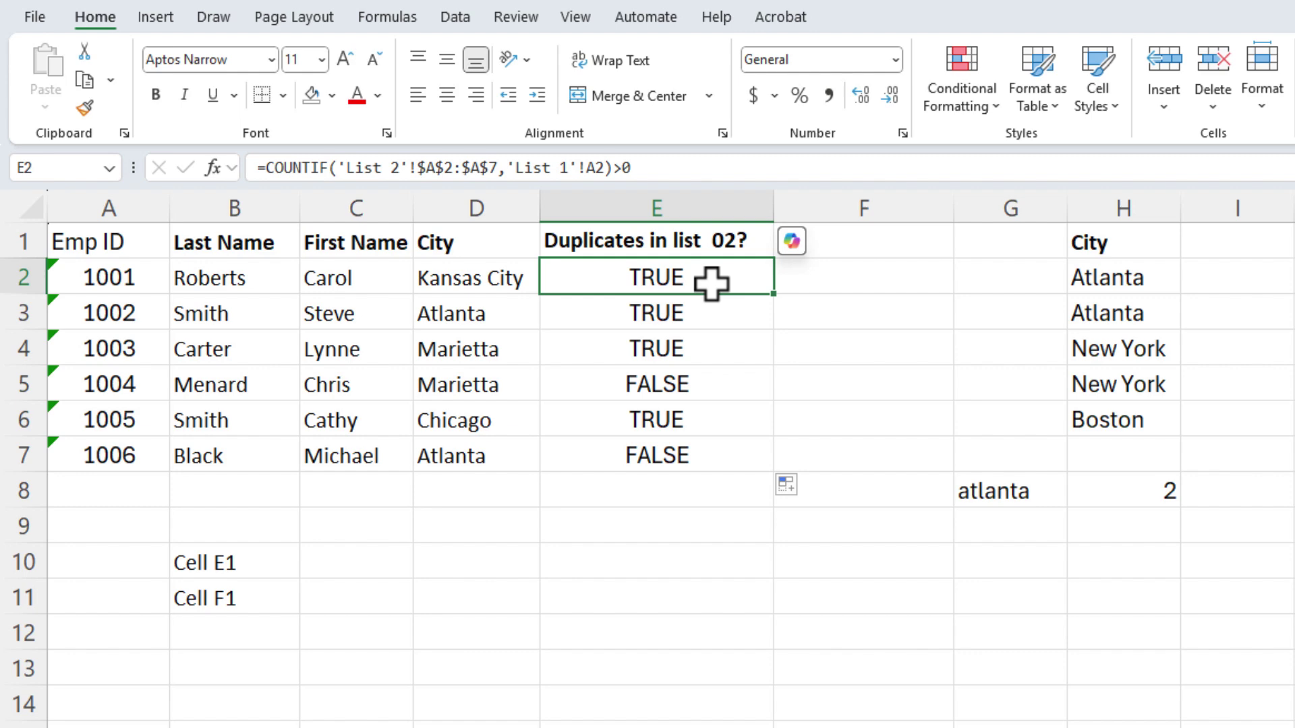
{"action": "left_click_drag", "start_coordinate": [709, 281], "coordinate": [700, 440]}
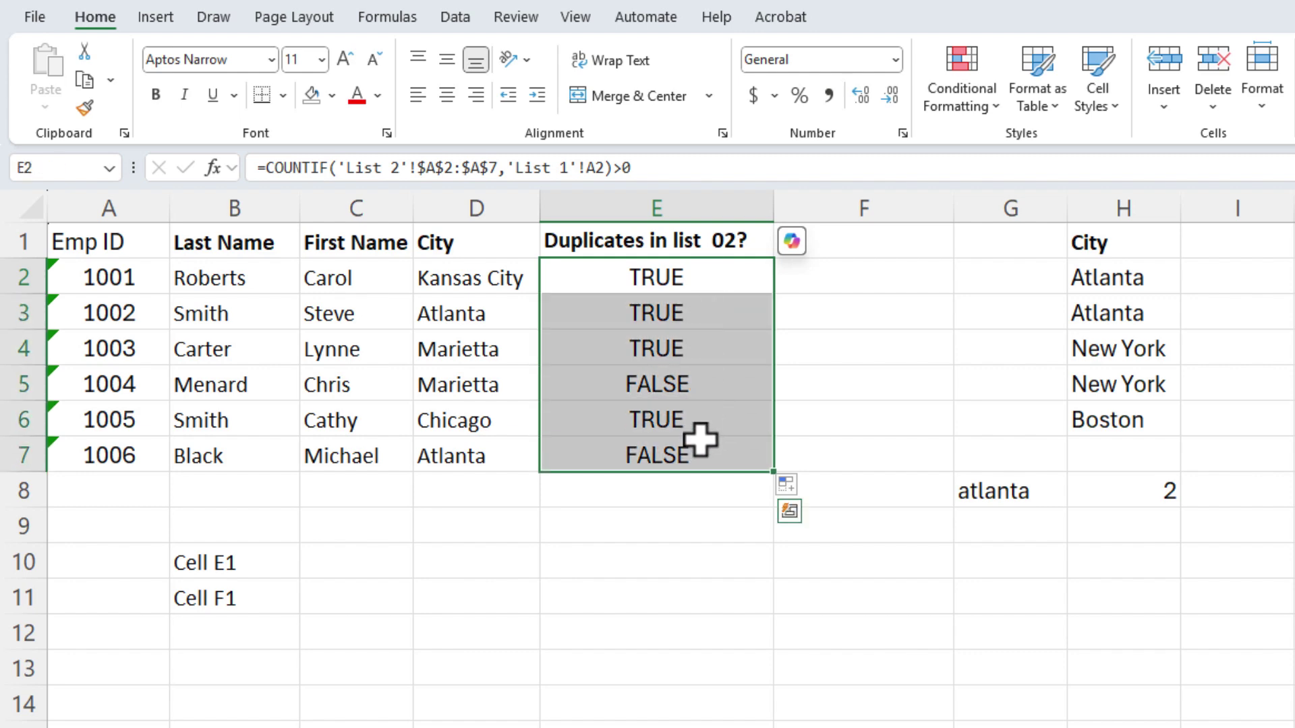
{"action": "left_click", "coordinate": [966, 107]}
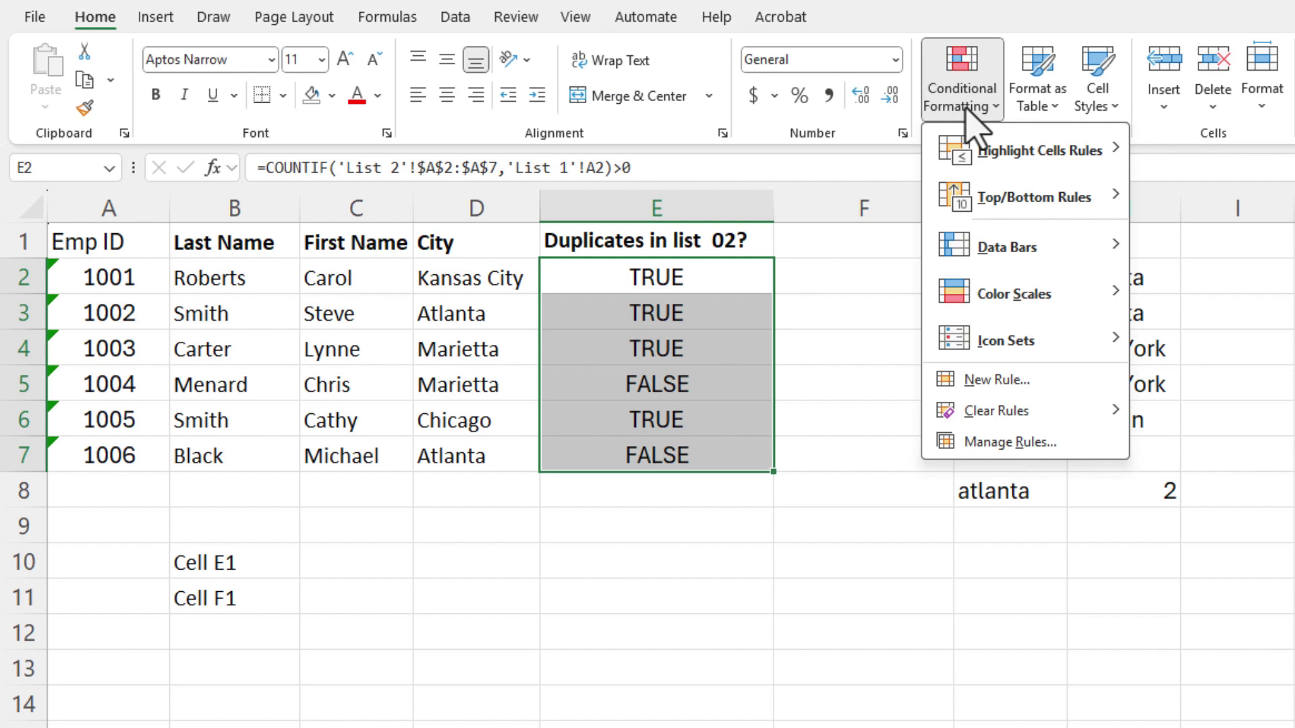
{"action": "mouse_move", "coordinate": [982, 154]}
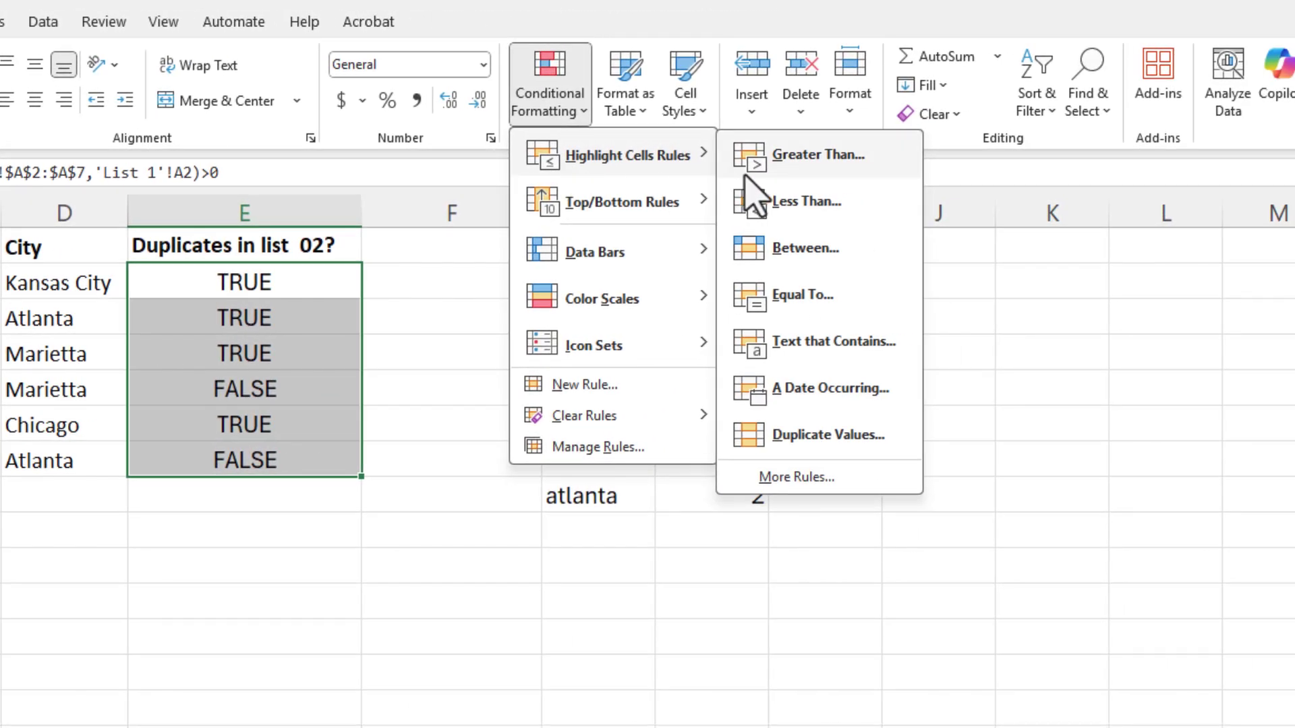
{"action": "left_click", "coordinate": [789, 295]}
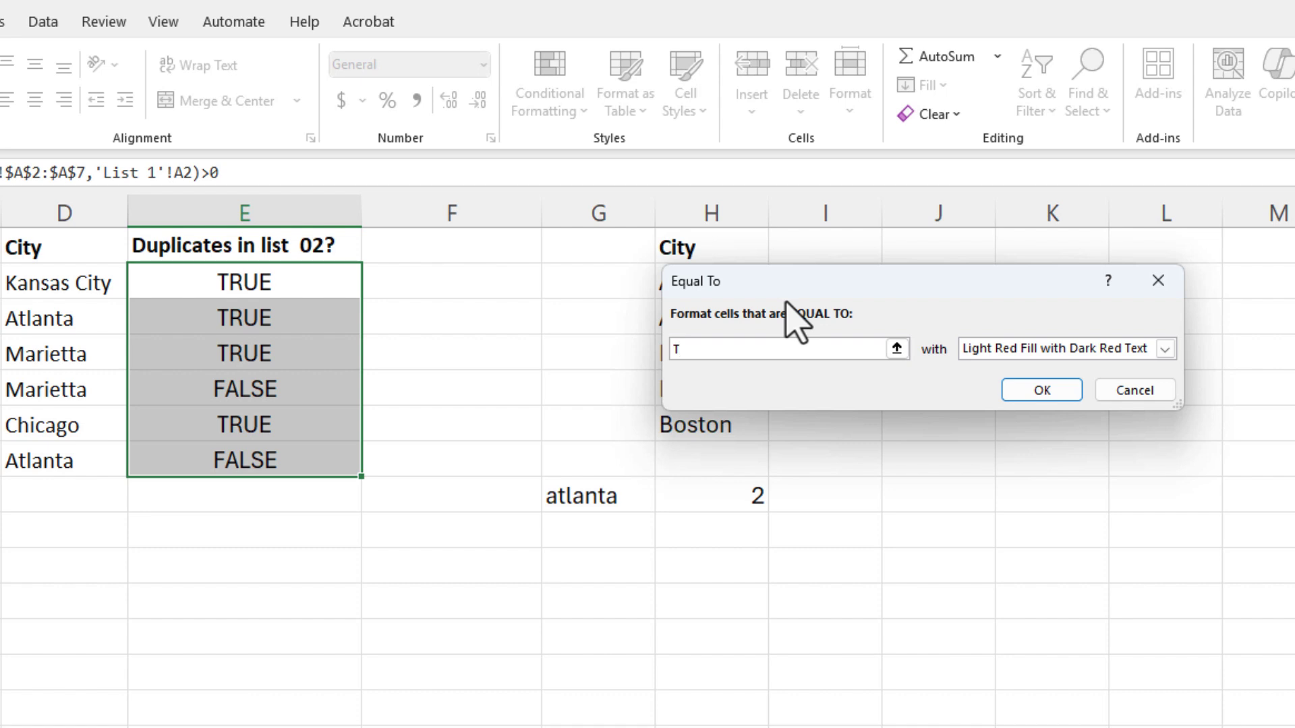
{"action": "type", "text": "TRUE"}
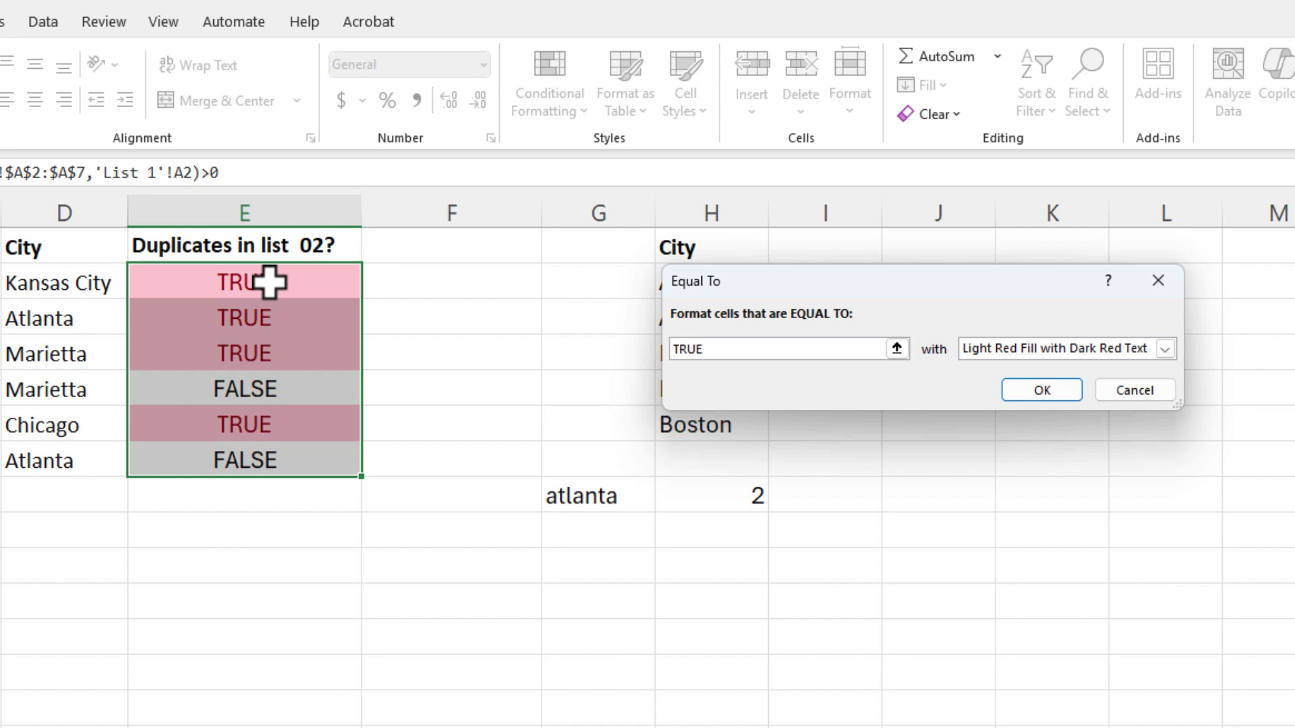
{"action": "left_click", "coordinate": [1123, 394]}
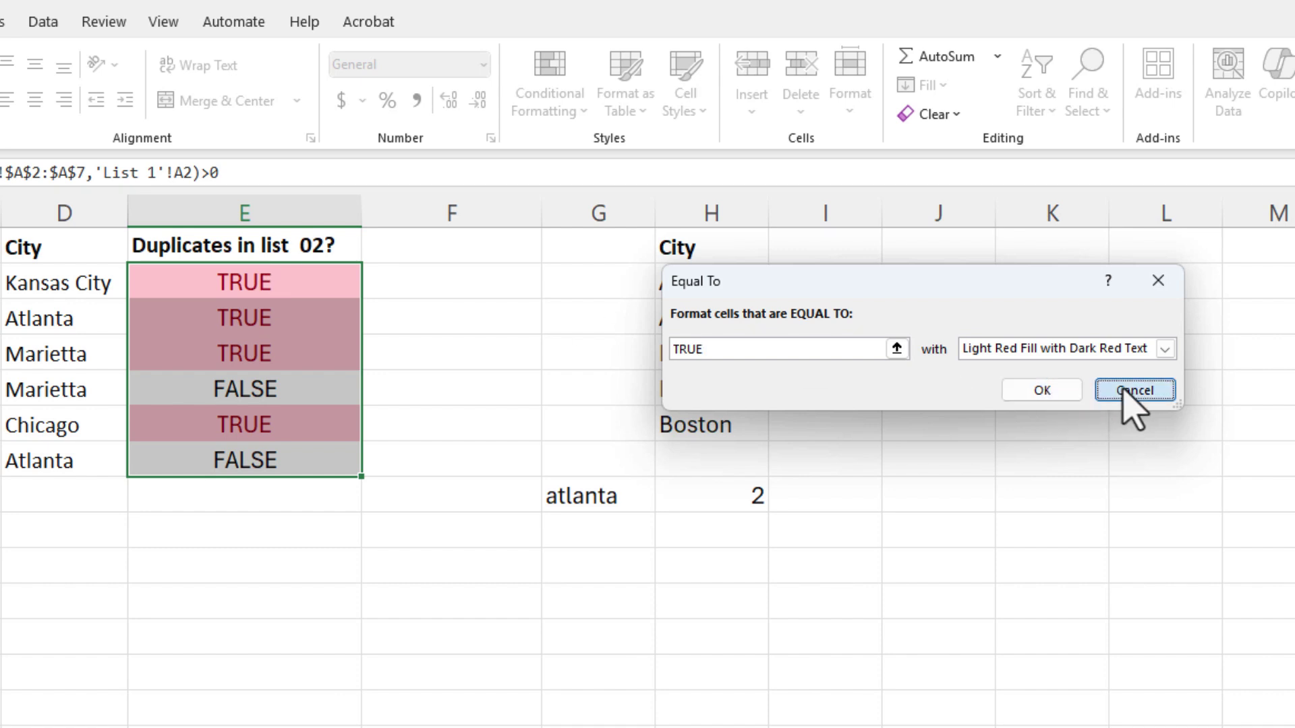
{"action": "left_click", "coordinate": [237, 291]}
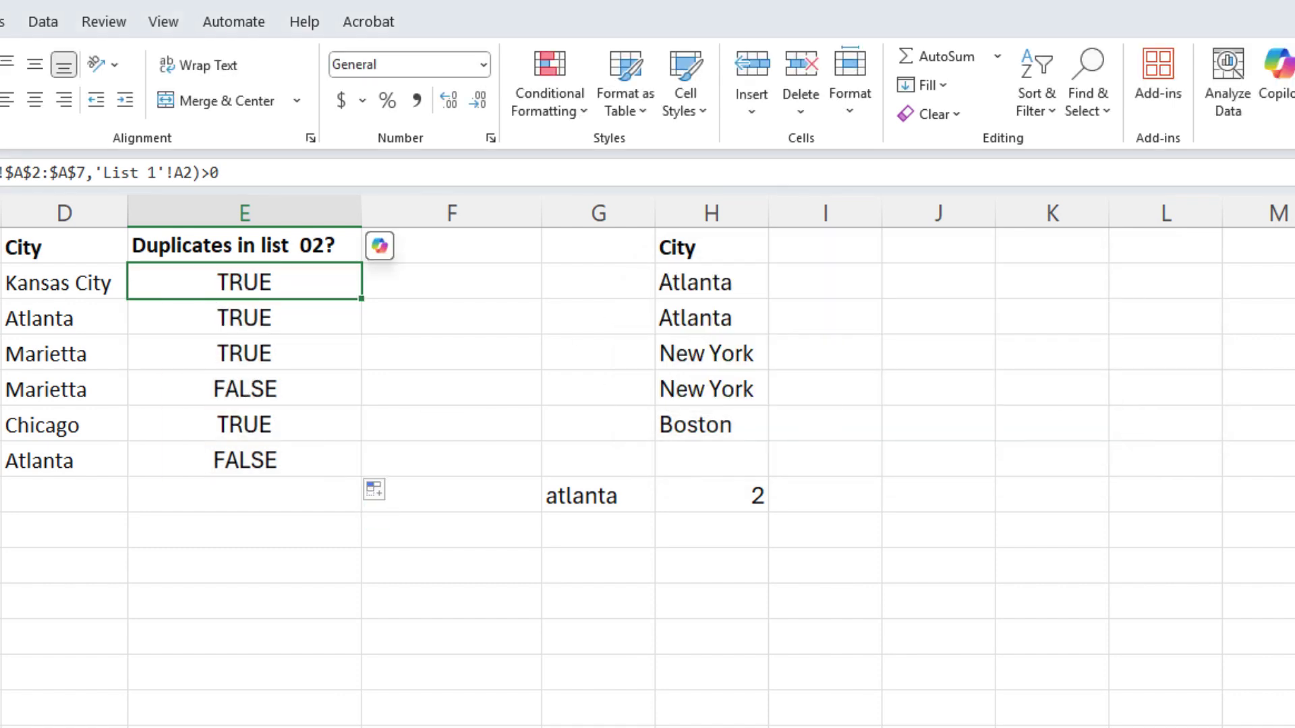
{"action": "left_click_drag", "start_coordinate": [61, 277], "coordinate": [671, 447]}
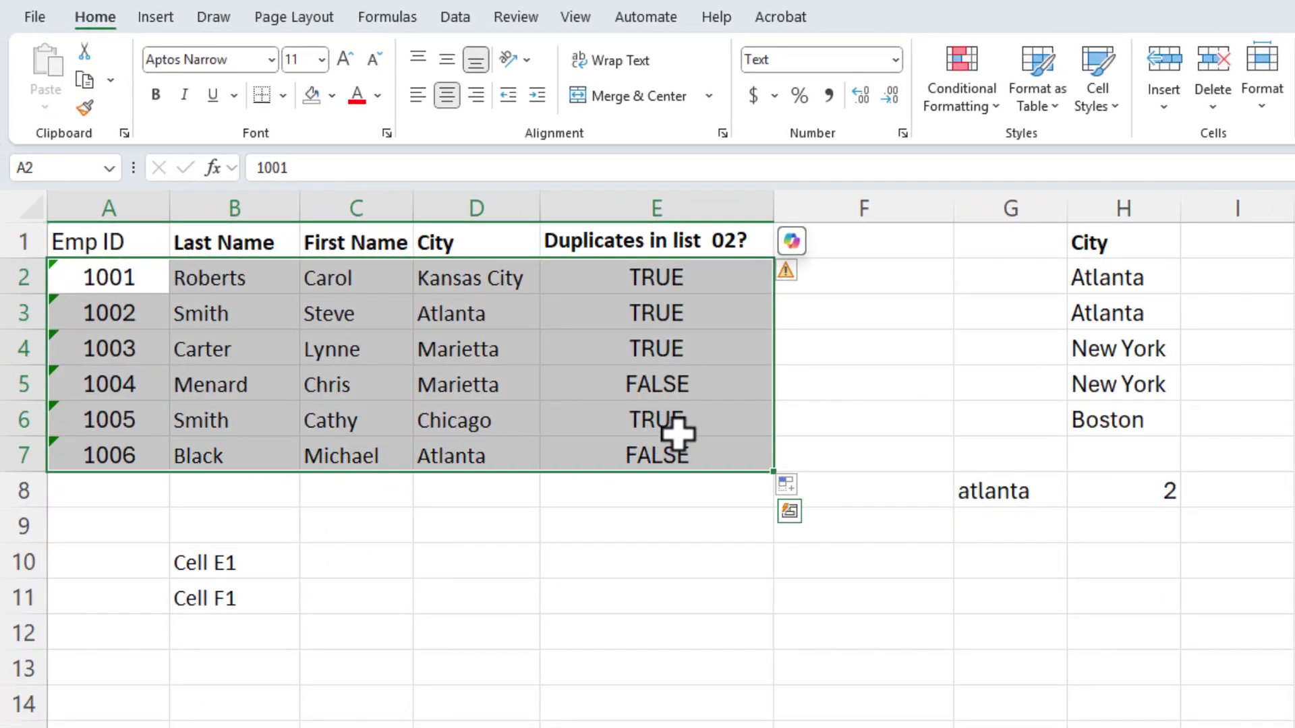
Step: Add a =$E2=TRUE conditional formatting rule that fills duplicate rows 2, 3, 4 and 6 yellow
{"action": "left_click", "coordinate": [951, 108]}
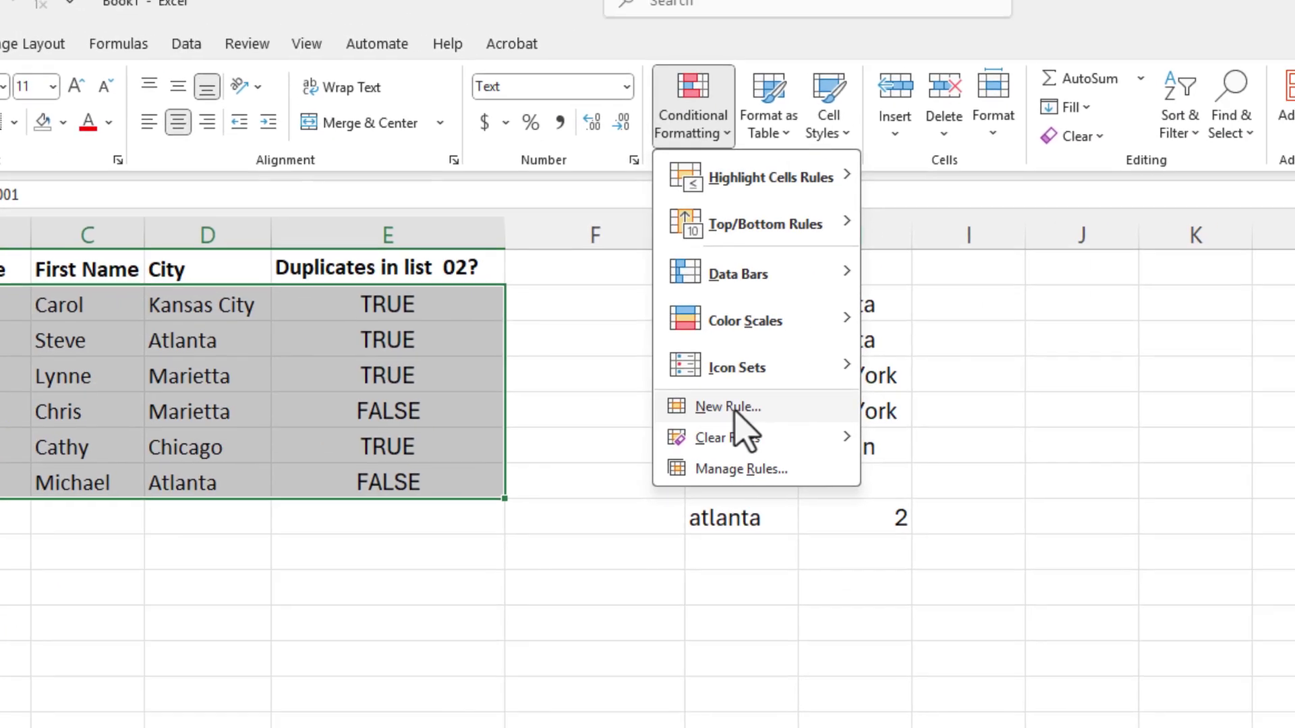
{"action": "left_click", "coordinate": [998, 380]}
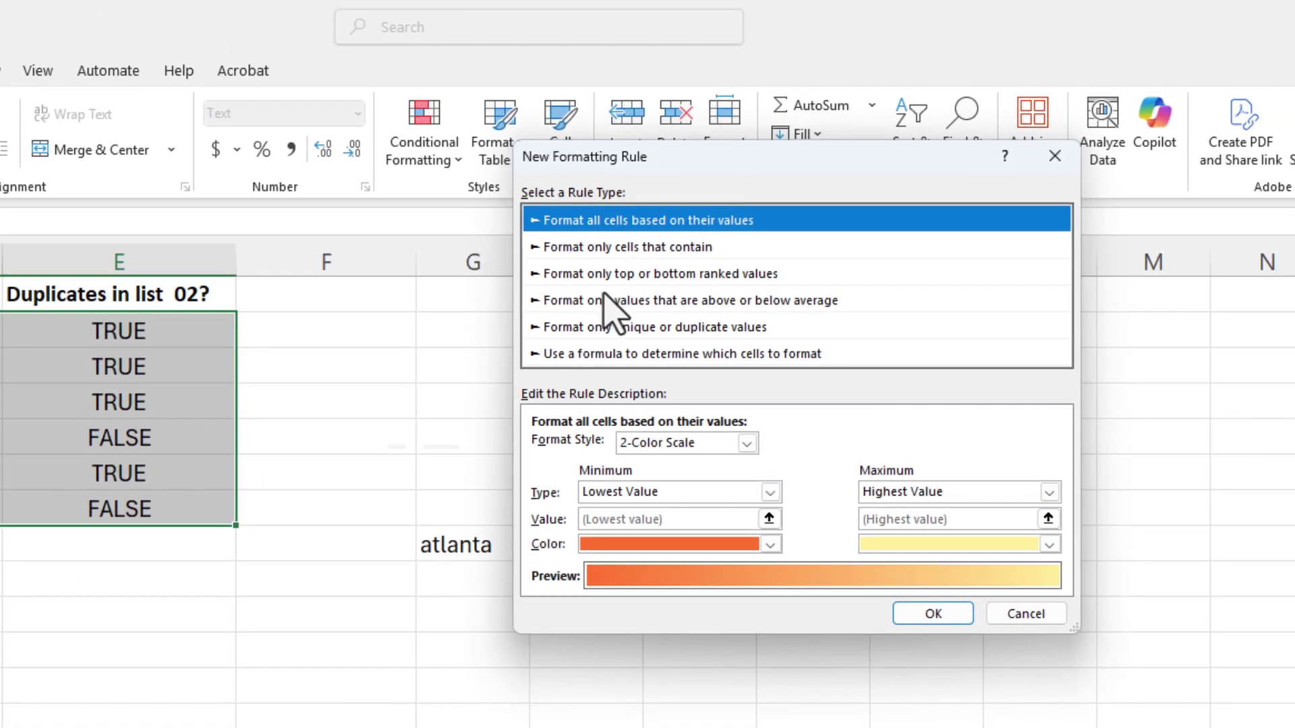
{"action": "left_click", "coordinate": [442, 387]}
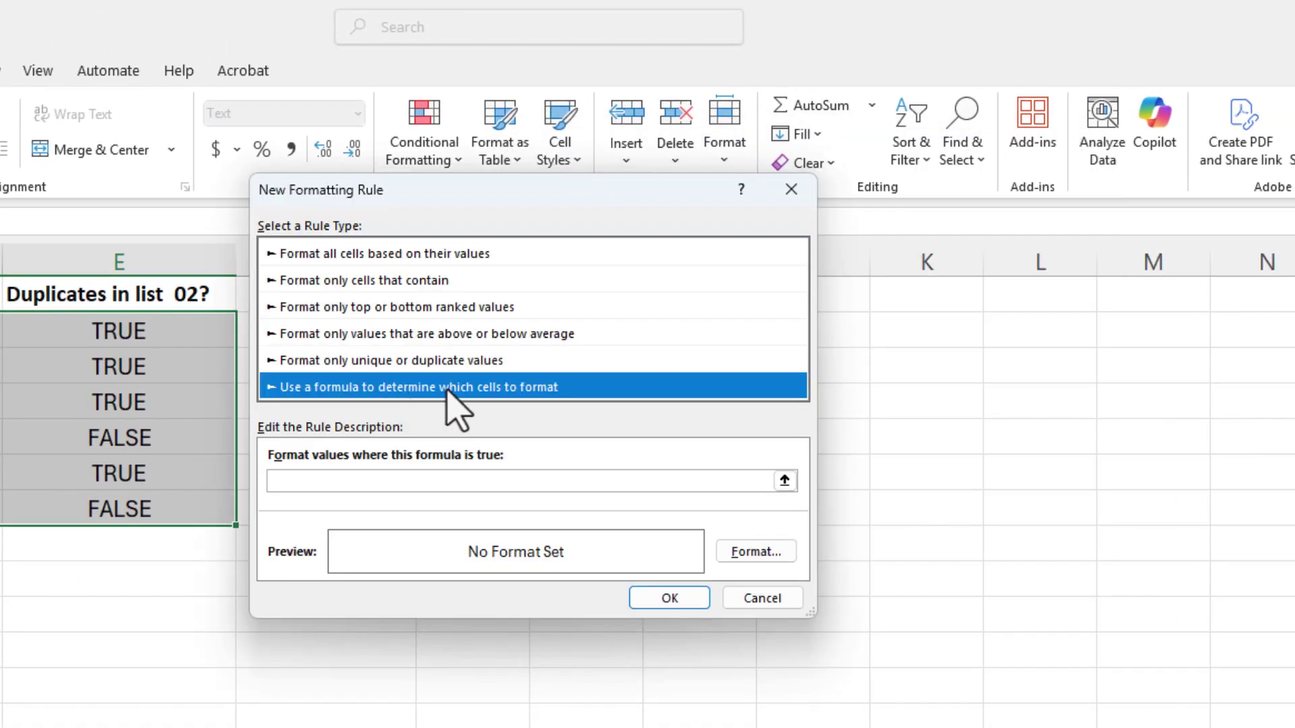
{"action": "left_click", "coordinate": [381, 484]}
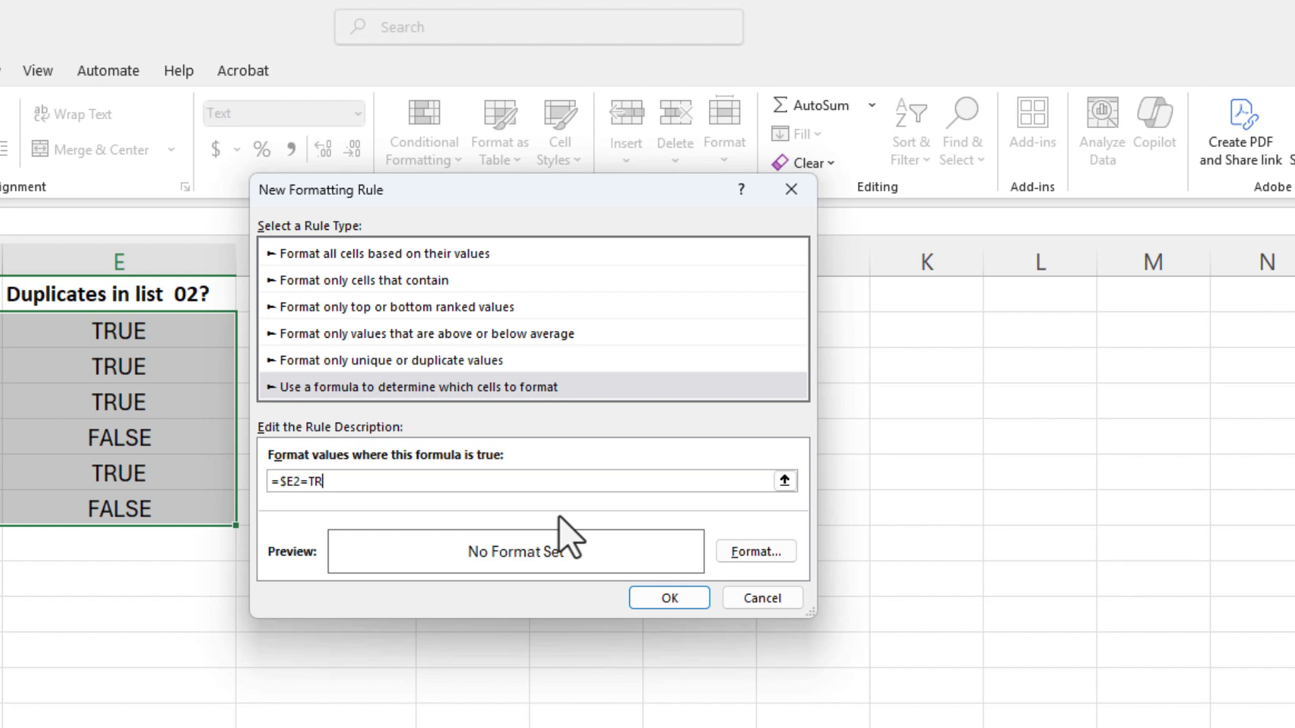
{"action": "left_click", "coordinate": [761, 553]}
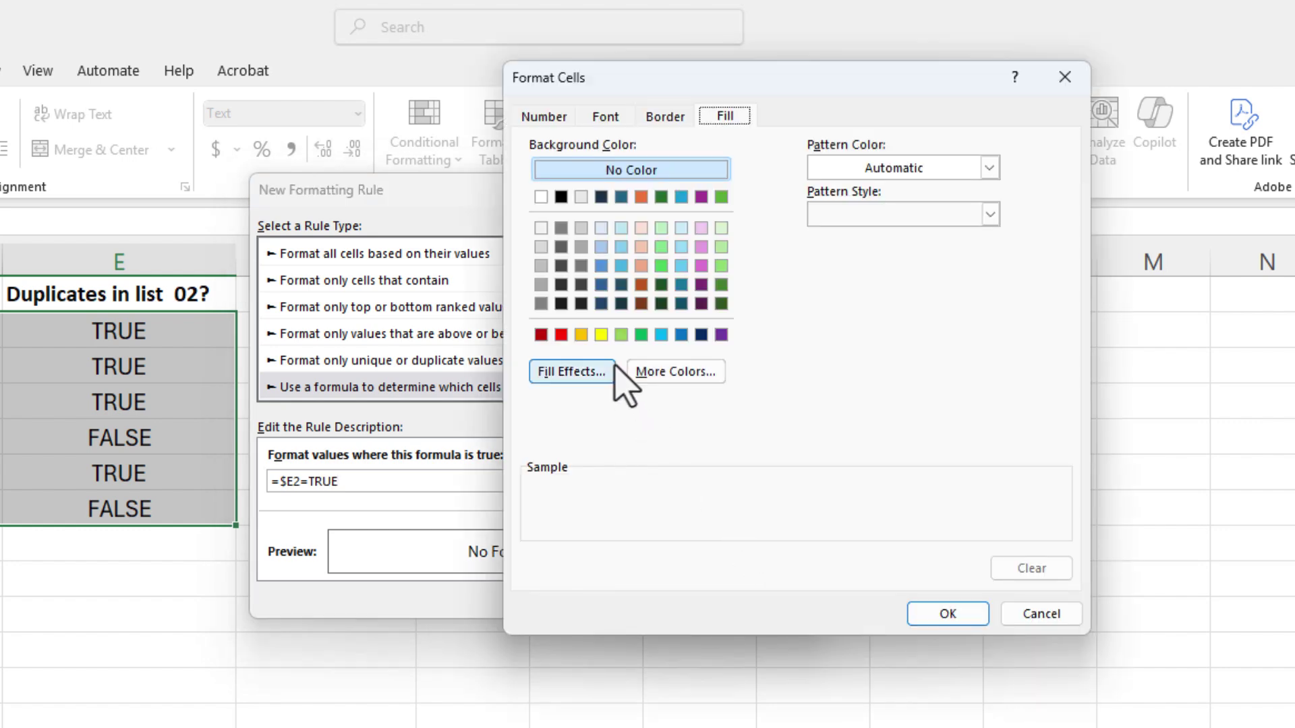
{"action": "left_click", "coordinate": [601, 334]}
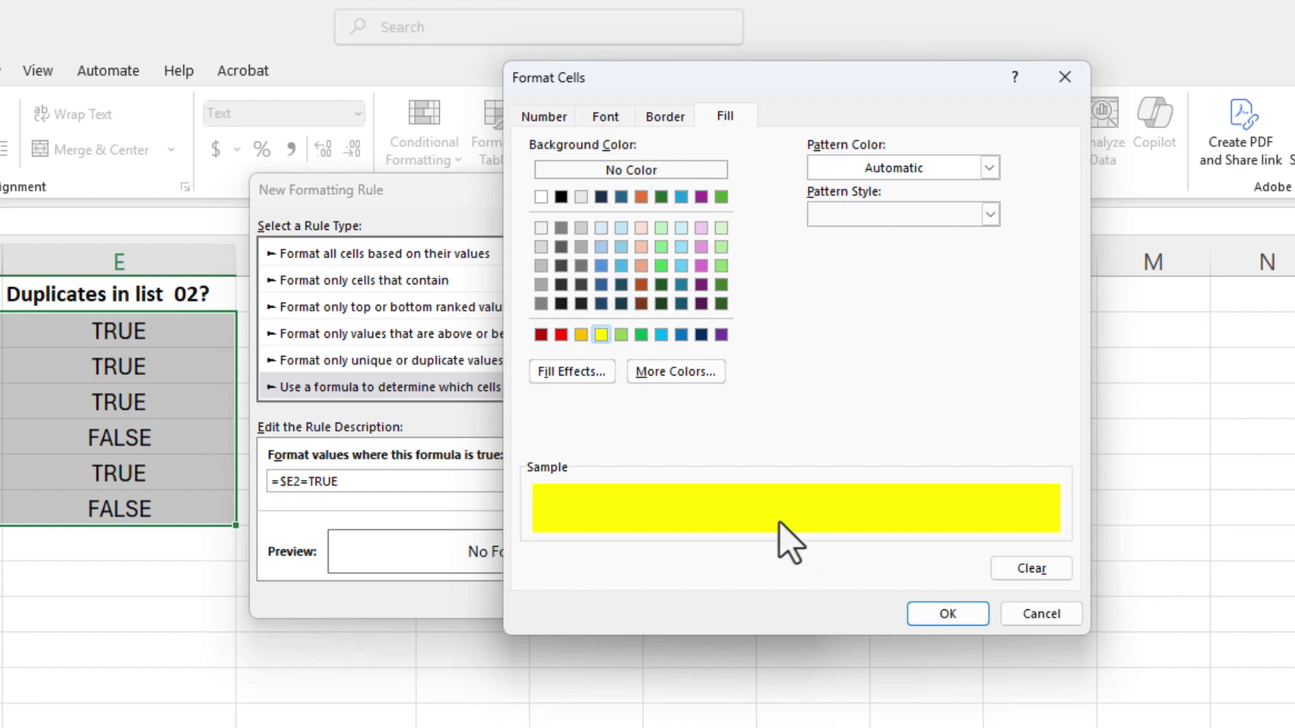
{"action": "left_click", "coordinate": [947, 614]}
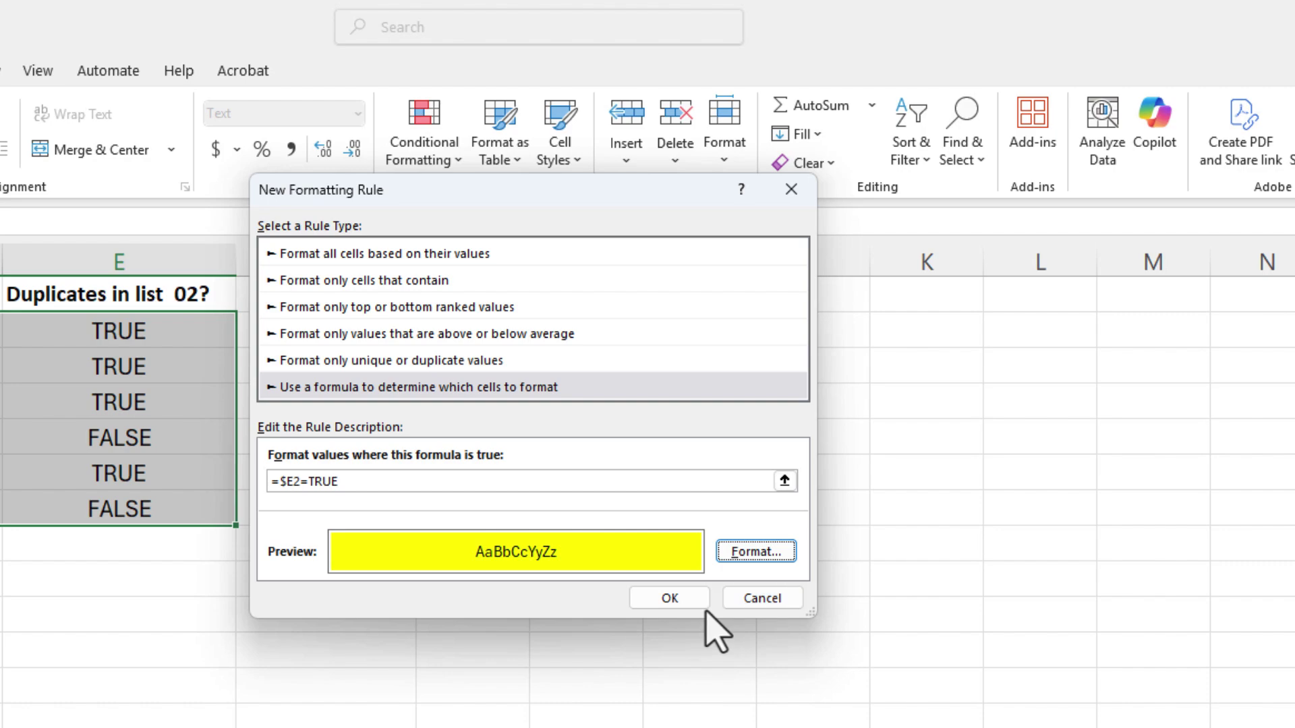
{"action": "left_click", "coordinate": [668, 598]}
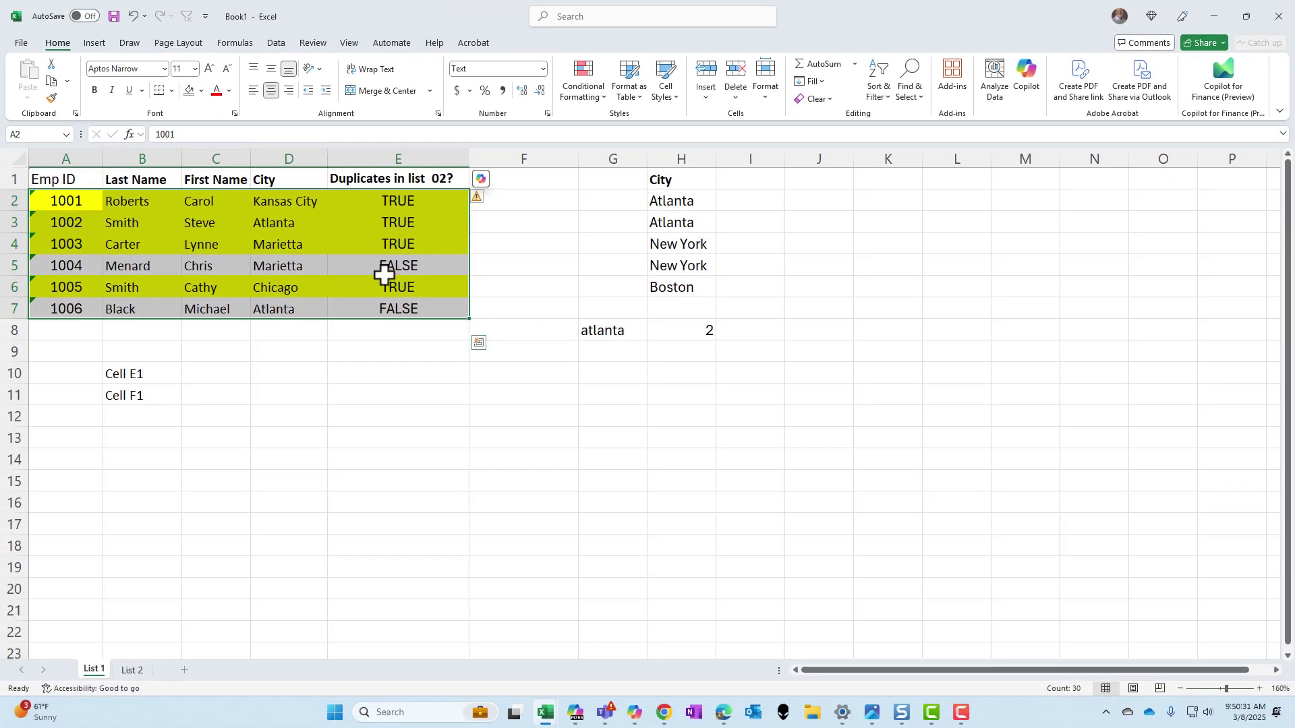
Step: Delete the =$E2=TRUE yellow rule in the Conditional Formatting Rules Manager, then reselect E2
{"action": "left_click", "coordinate": [372, 201]}
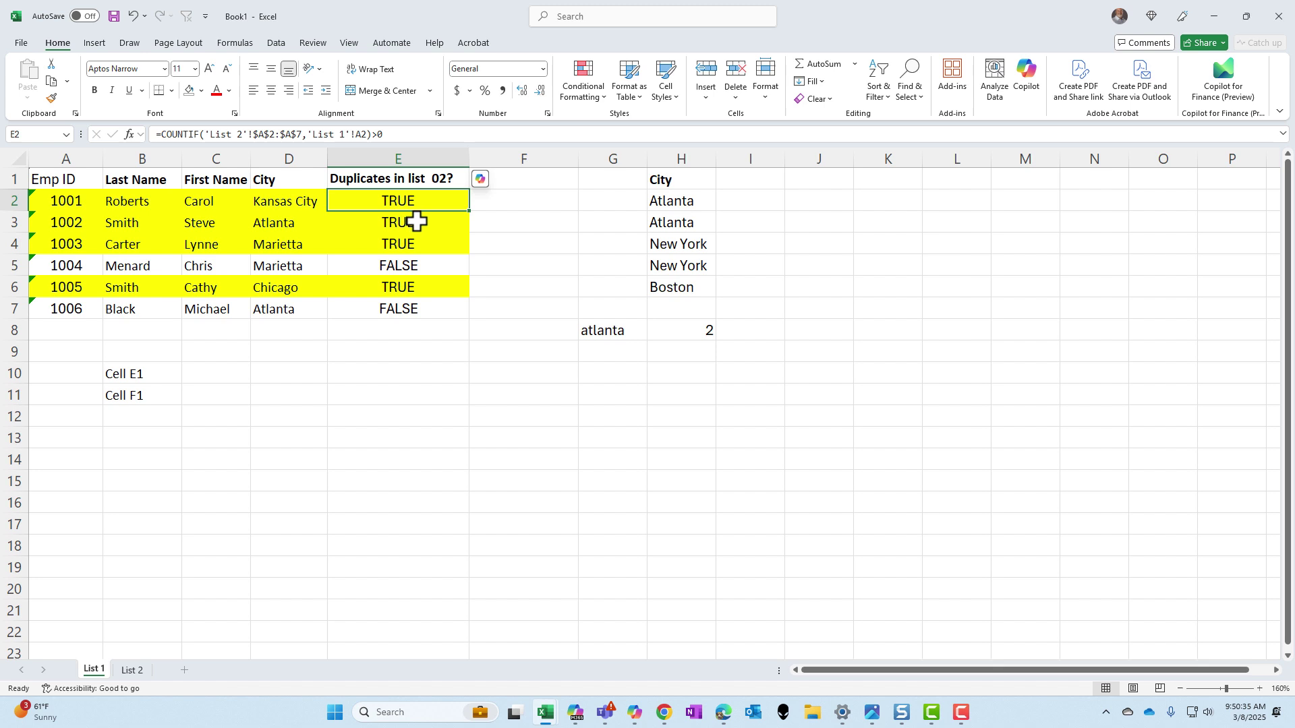
{"action": "left_click", "coordinate": [583, 101]}
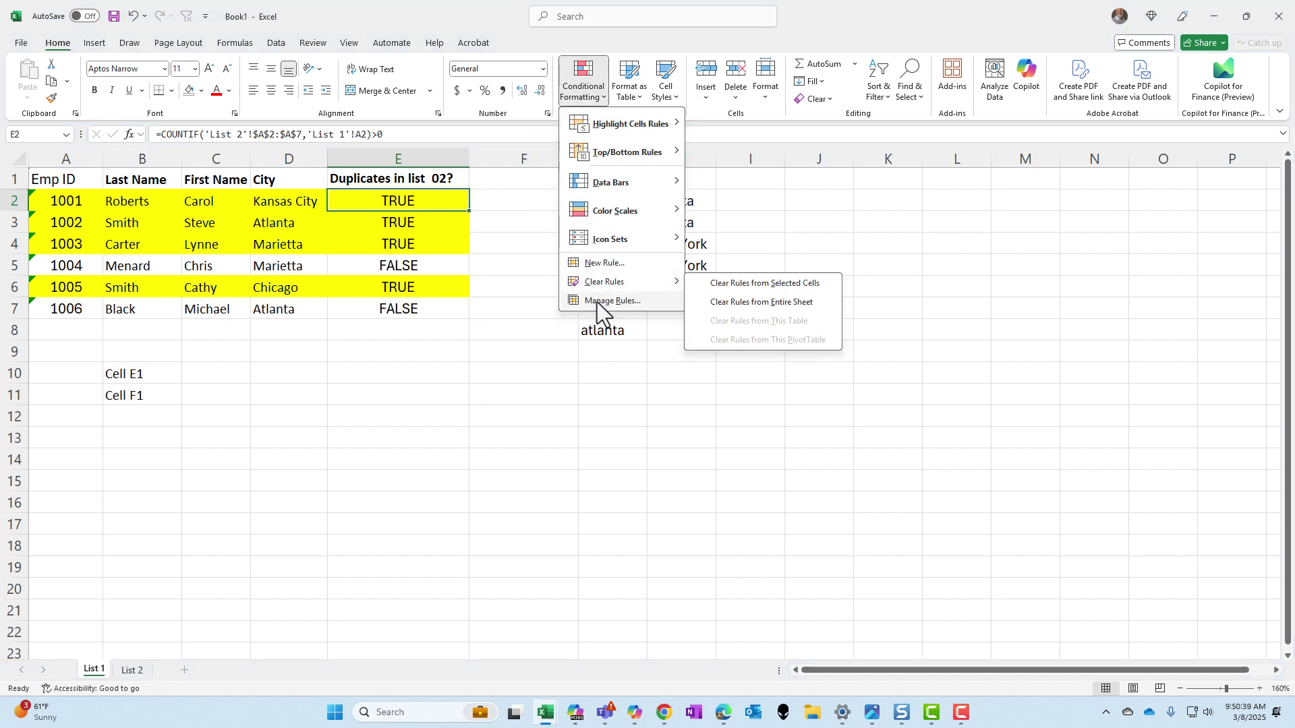
{"action": "left_click", "coordinate": [597, 301]}
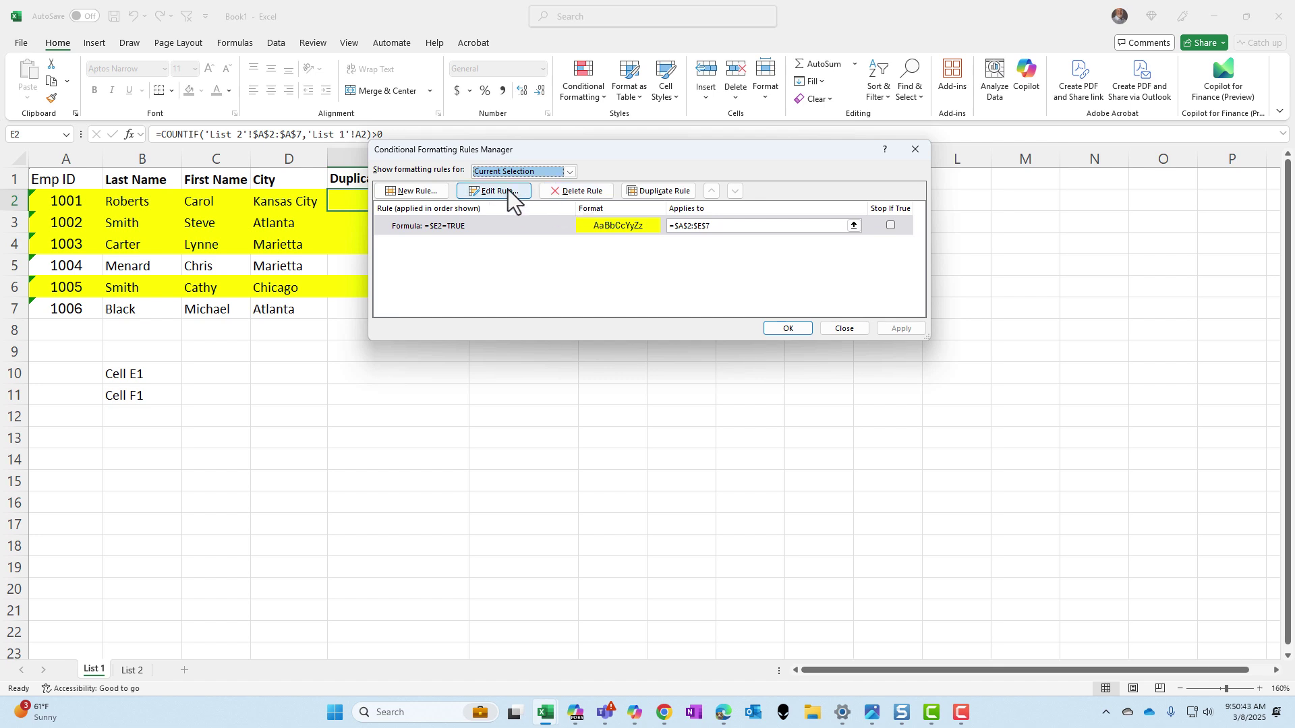
{"action": "key", "text": "Return"}
{"action": "left_click", "coordinate": [330, 217]}
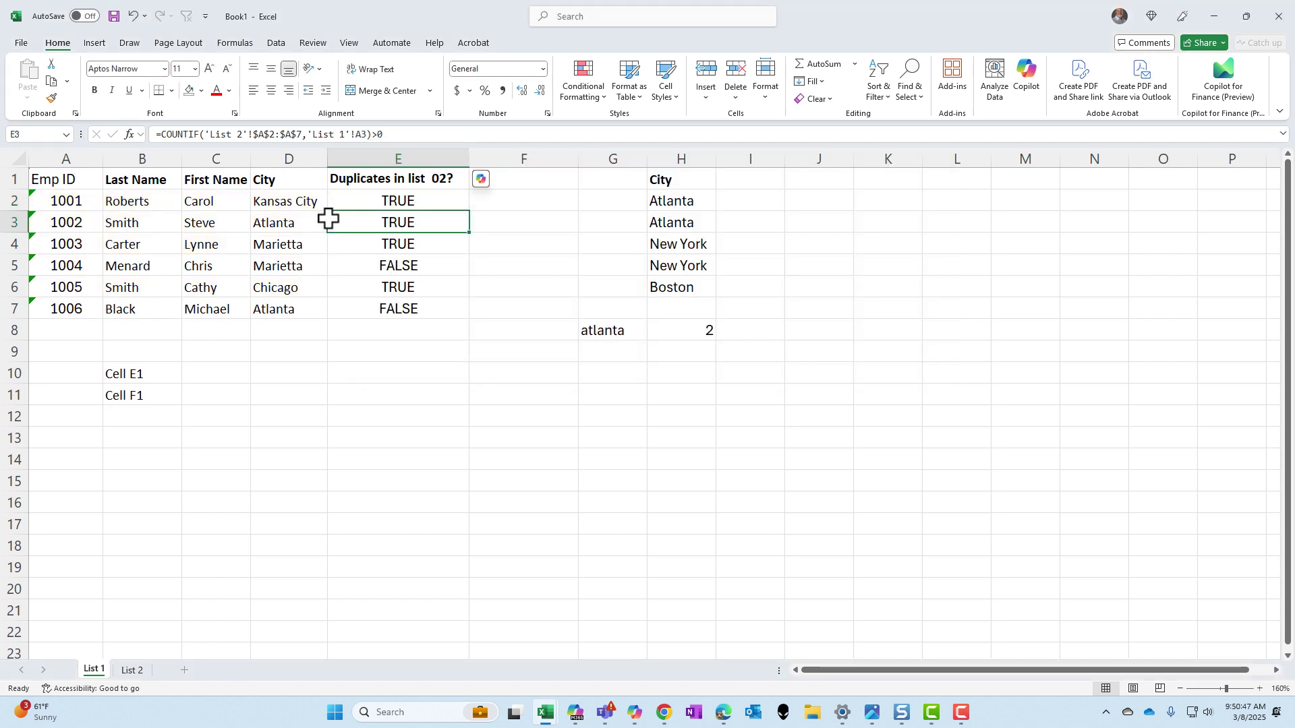
{"action": "left_click", "coordinate": [371, 200]}
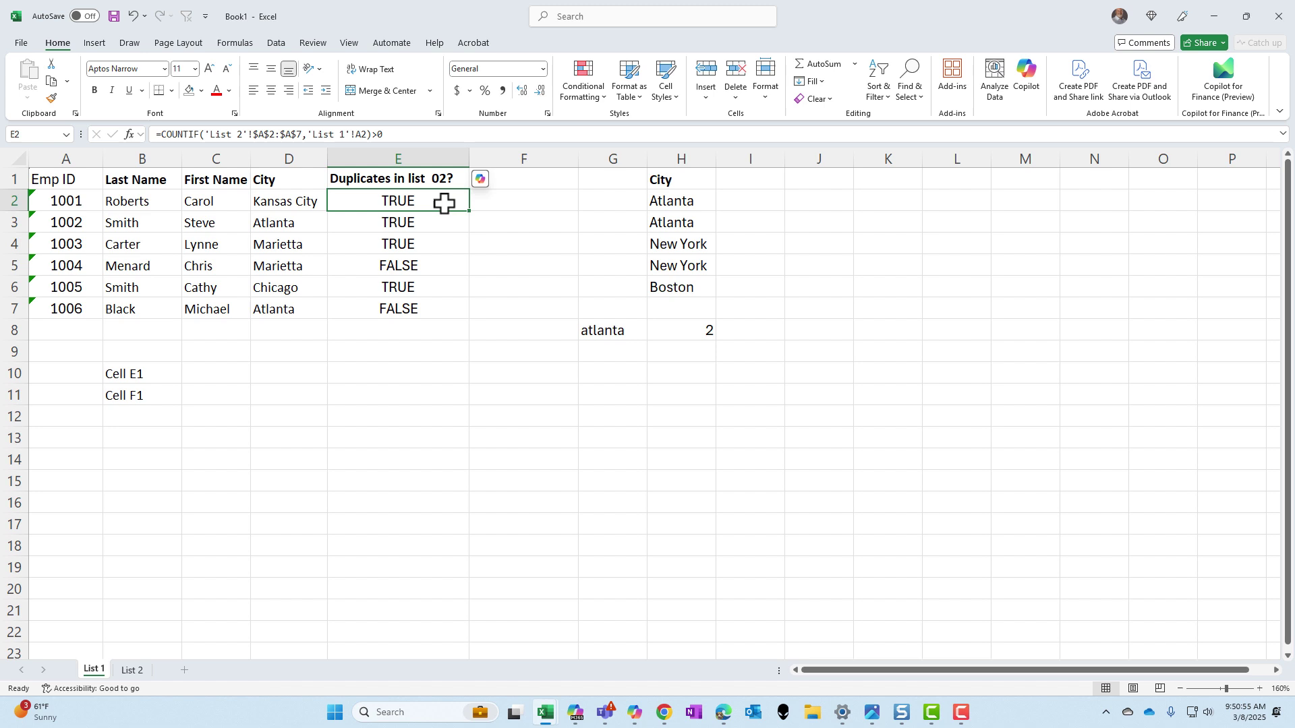
Step: Enter =FORMULATEXT(E2) in C10 to display E2's formula as text
{"action": "left_click", "coordinate": [217, 370]}
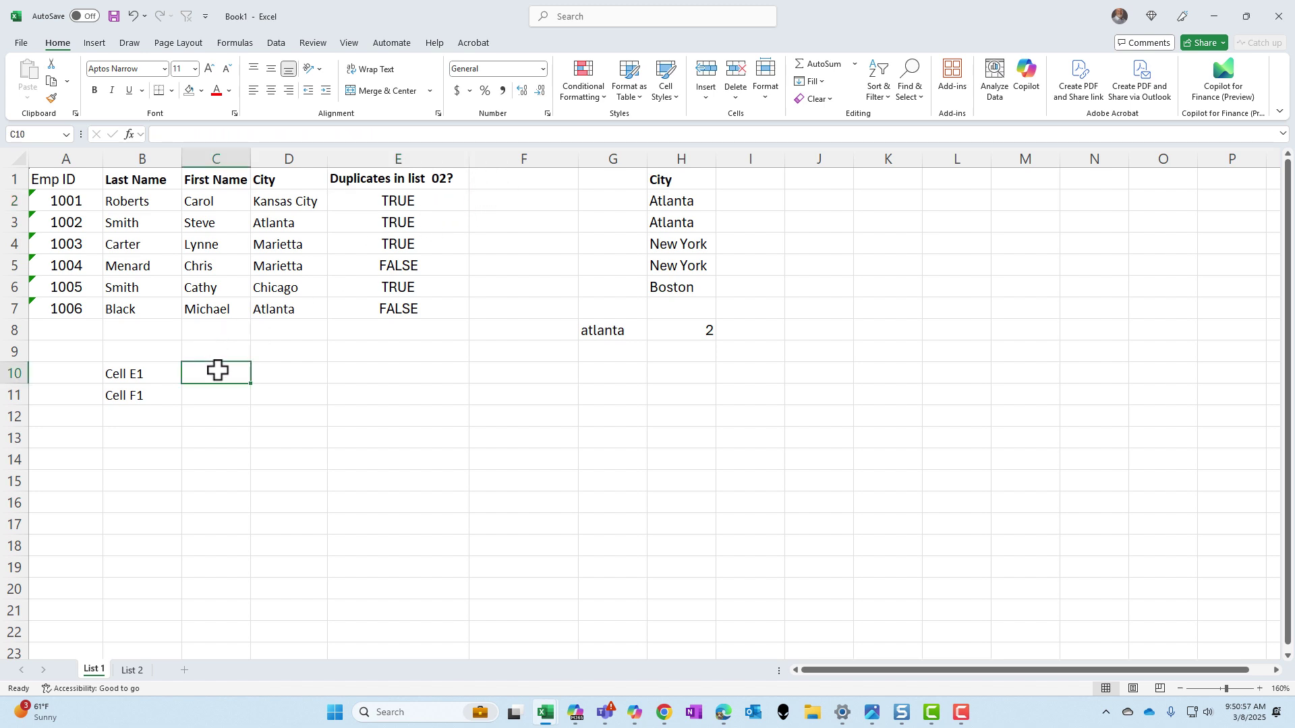
{"action": "type", "text": "="}
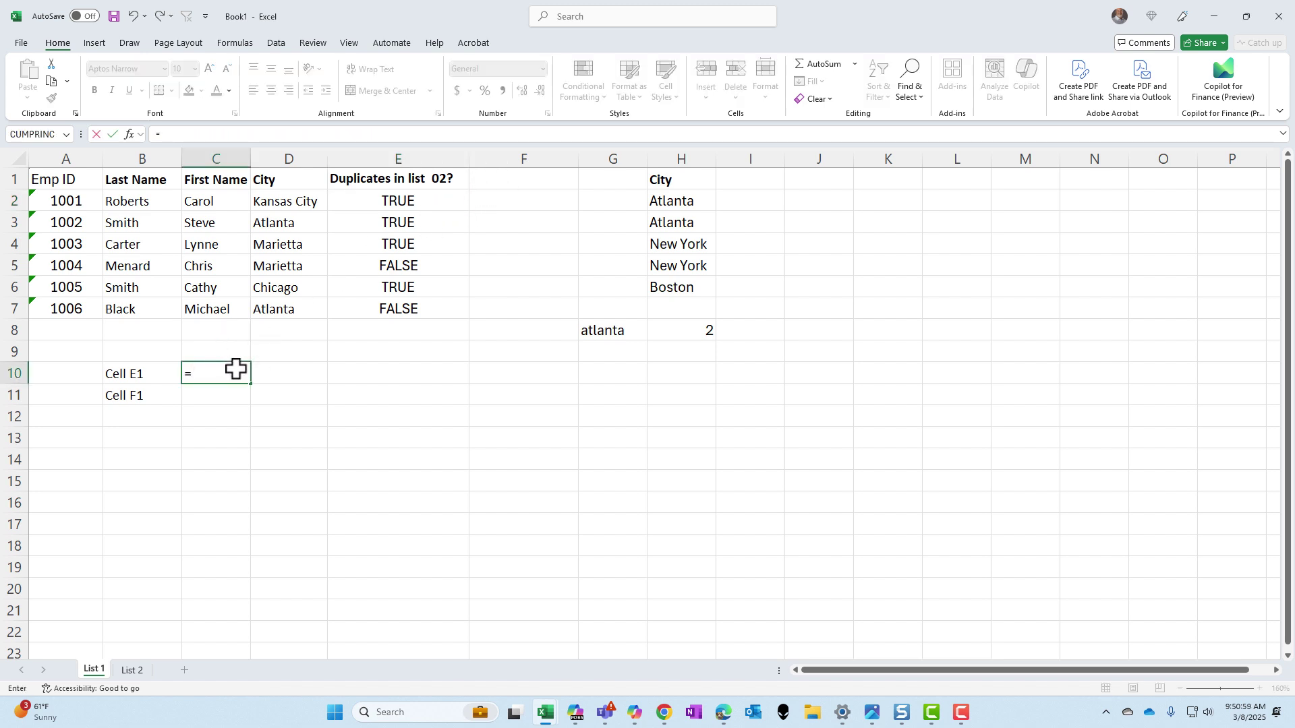
{"action": "type", "text": "formu"}
{"action": "key", "text": "Tab"}
{"action": "left_click", "coordinate": [377, 201]}
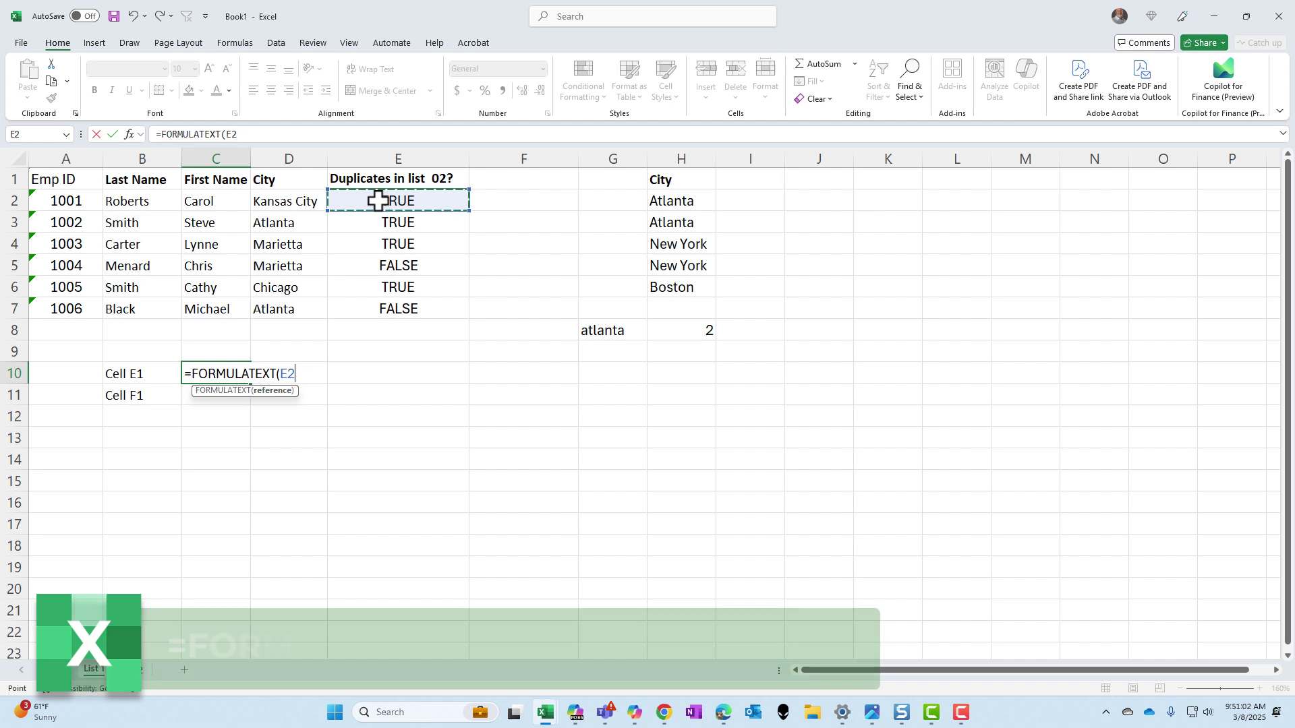
{"action": "key", "text": "Return"}
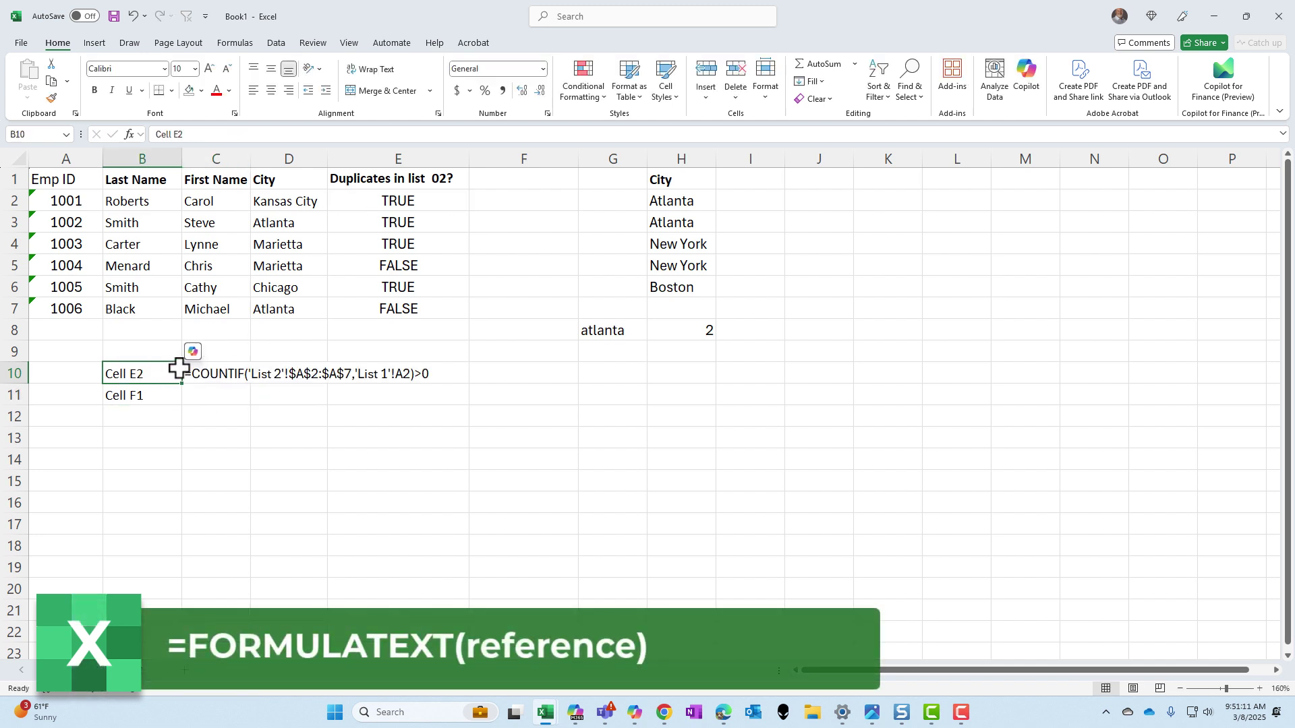
{"action": "left_click", "coordinate": [203, 372]}
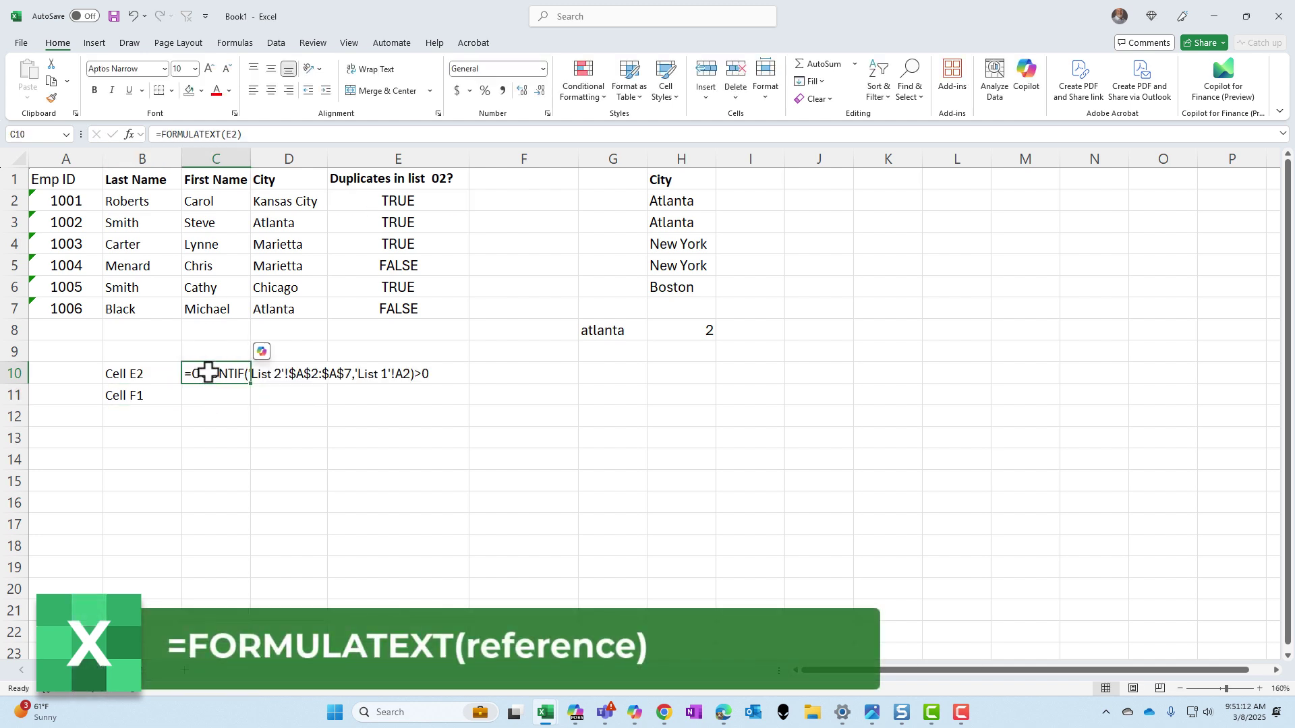
Step: Relabel B11 as 'Cell F2' and add the heading 'Dup 2' in F1
{"action": "left_click", "coordinate": [155, 401]}
{"action": "double_click", "coordinate": [158, 400]}
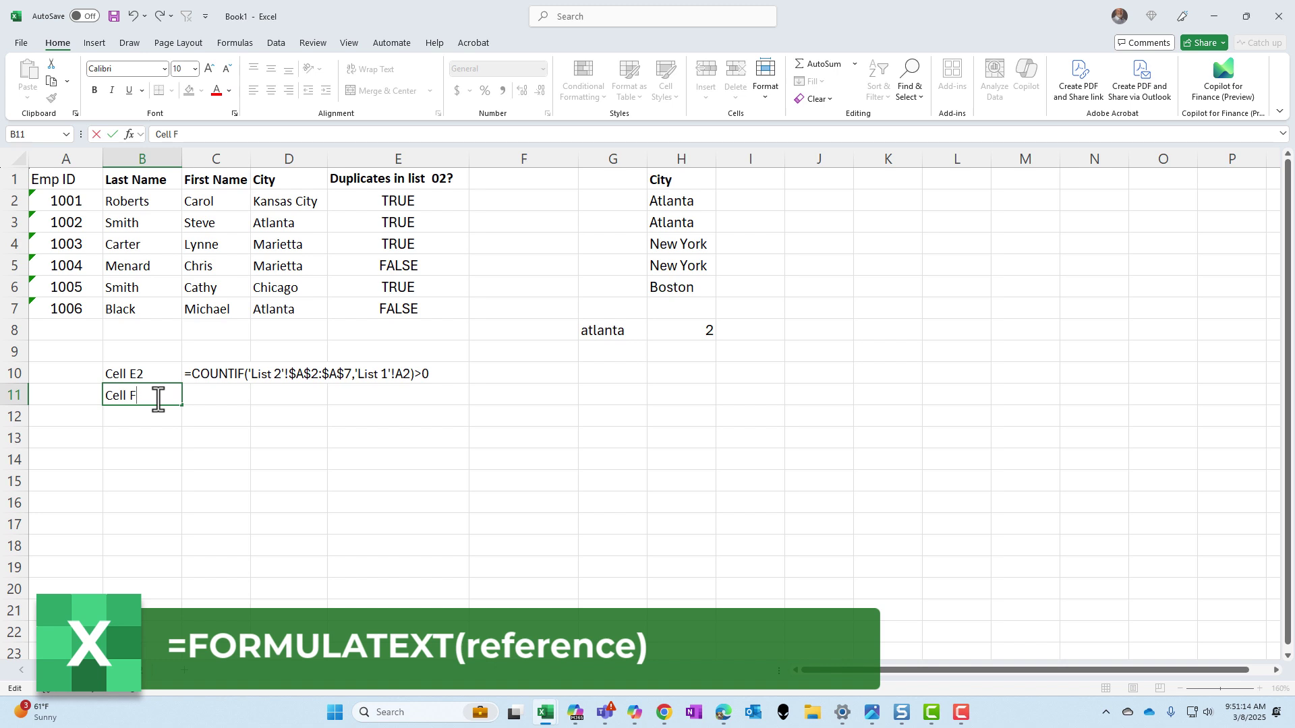
{"action": "key", "text": "Return"}
{"action": "left_click", "coordinate": [192, 395]}
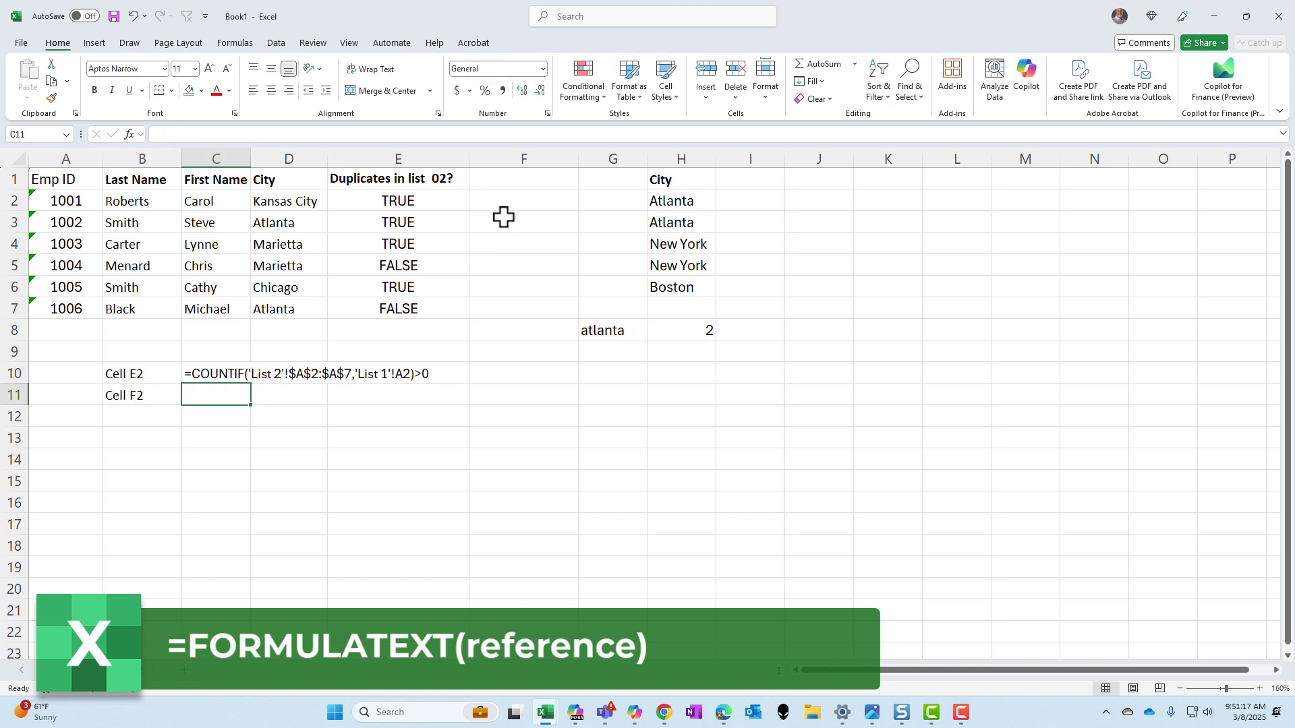
{"action": "left_click", "coordinate": [518, 180]}
{"action": "type", "text": "Dup 2"}
{"action": "key", "text": "Return"}
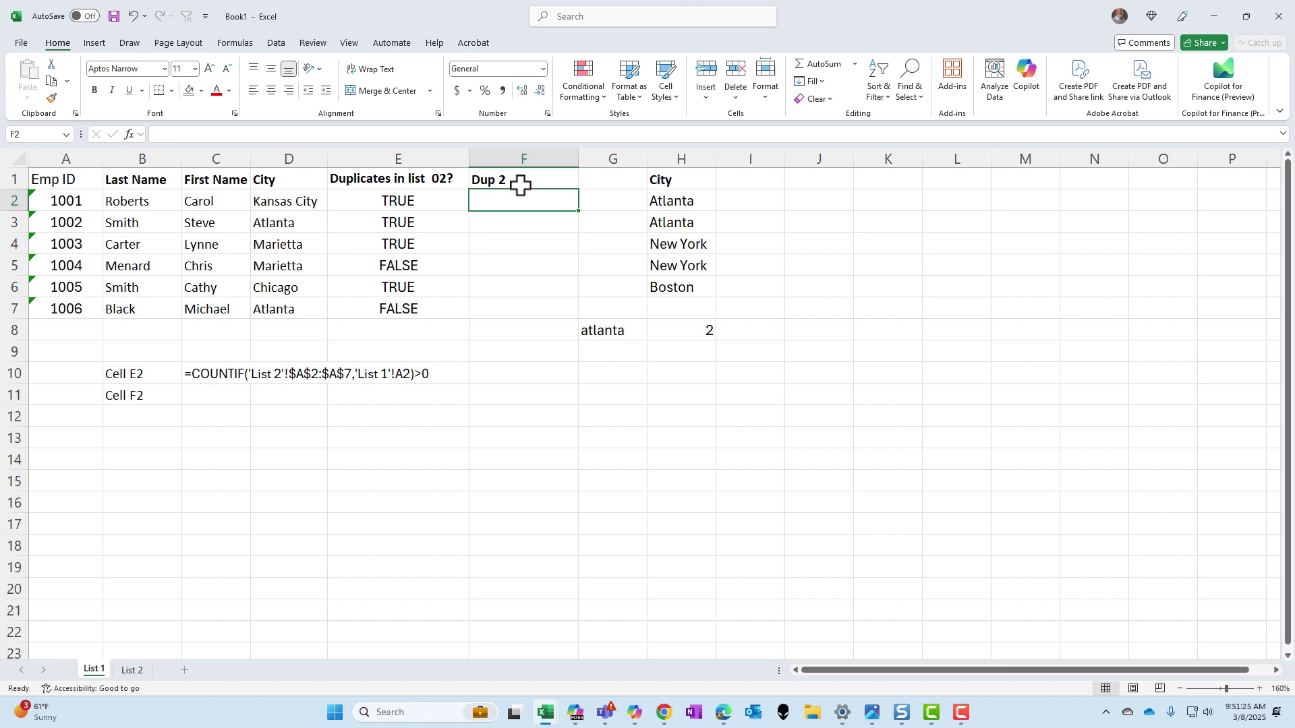
Step: Copy E2's duplicate formula into F2 and correct its lookup reference from B2 to A2
{"action": "key", "text": "ctrl+r"}
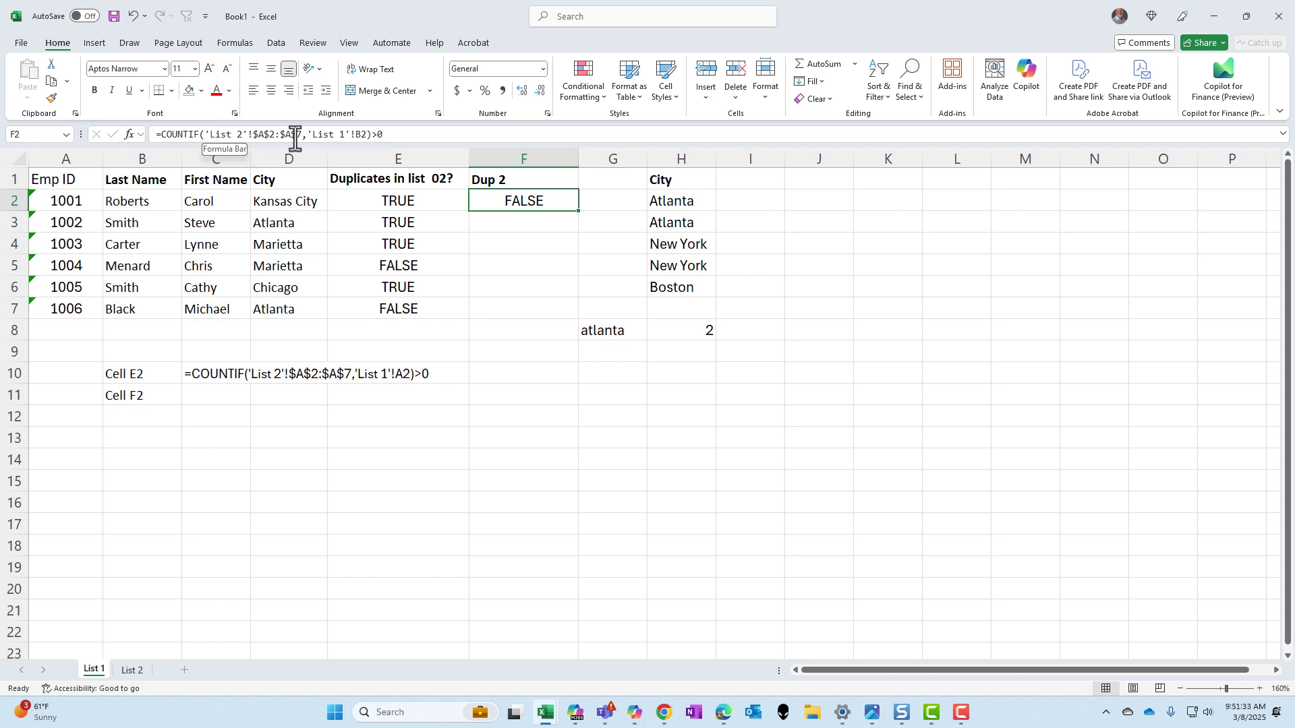
{"action": "left_click", "coordinate": [358, 135]}
{"action": "key", "text": "BackSpace"}
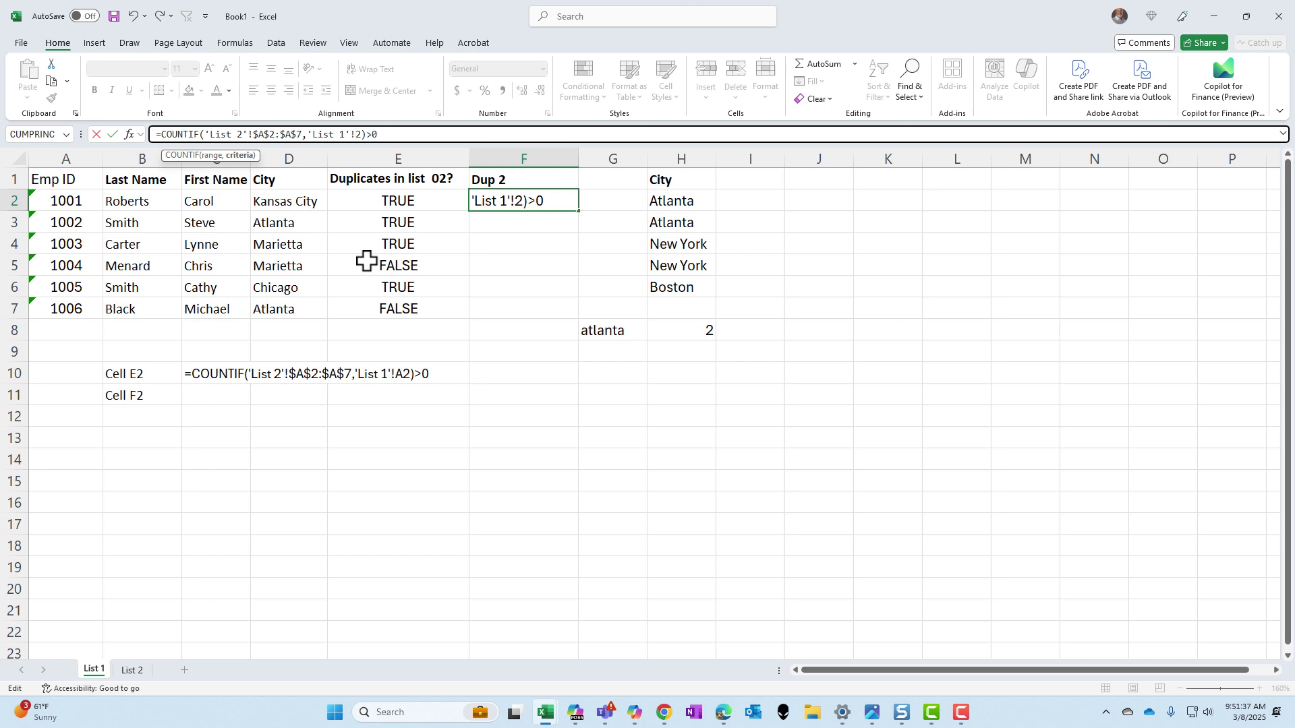
{"action": "type", "text": "A"}
{"action": "key", "text": "Return"}
{"action": "key", "text": "Up"}
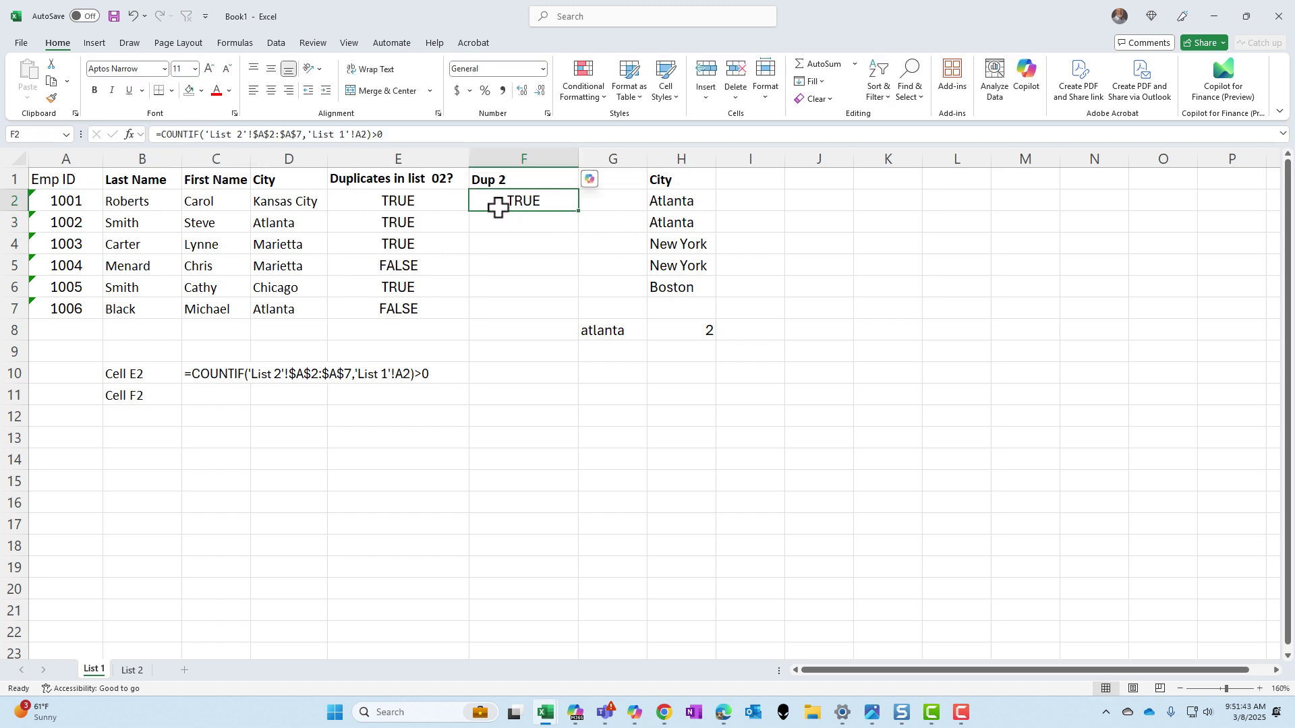
{"action": "left_click", "coordinate": [155, 134]}
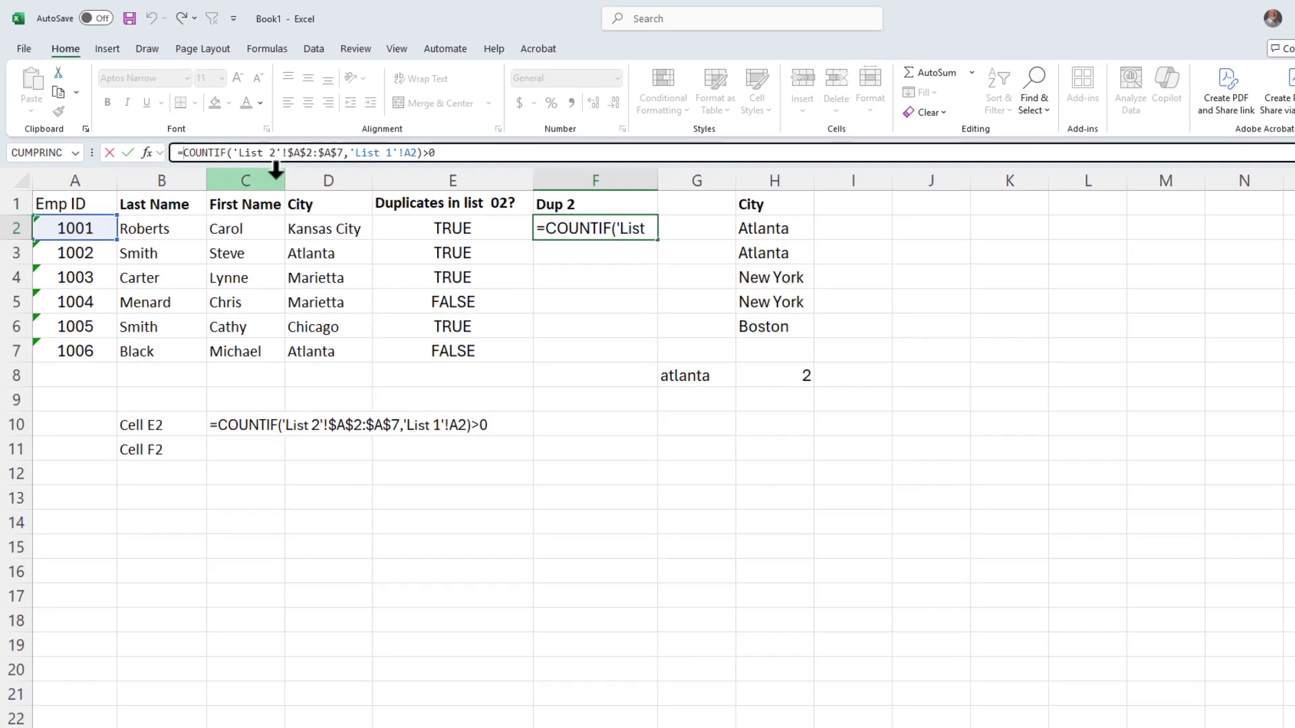
Step: Wrap F2's formula as =IF(COUNTIF(...)>0,"dup","")
{"action": "type", "text": "IF"}
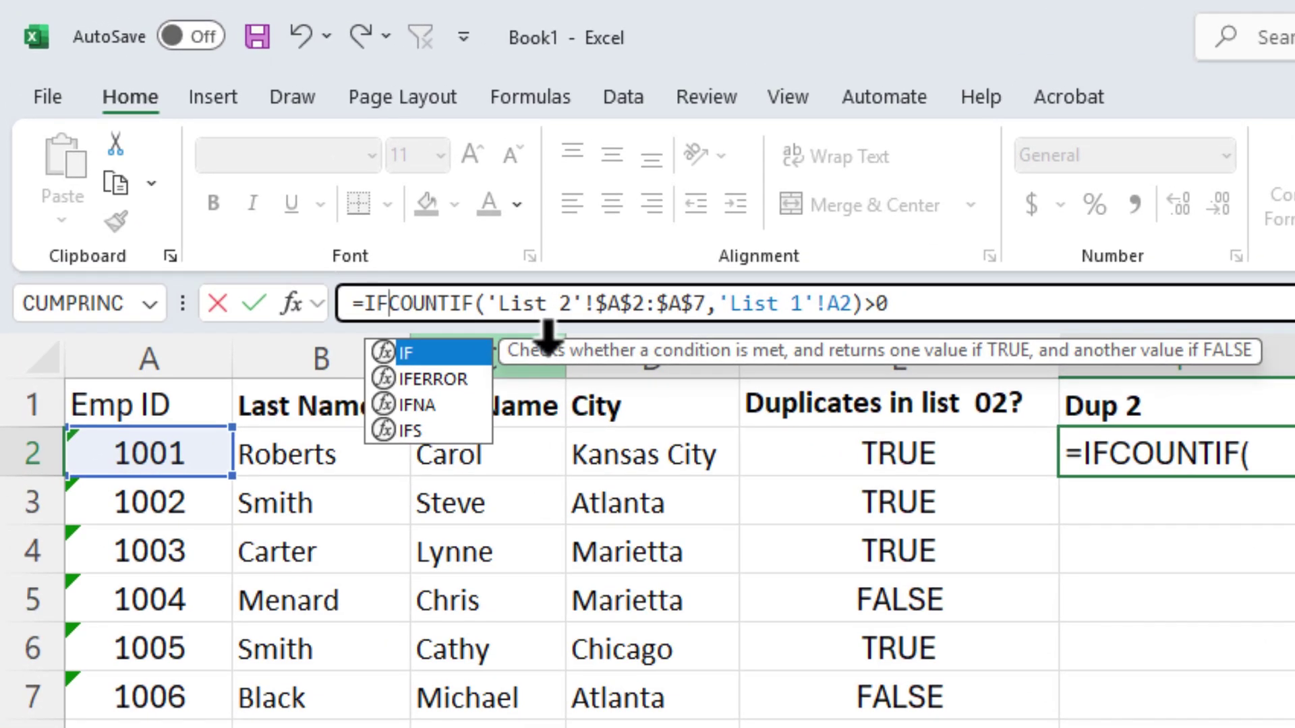
{"action": "type", "text": "("}
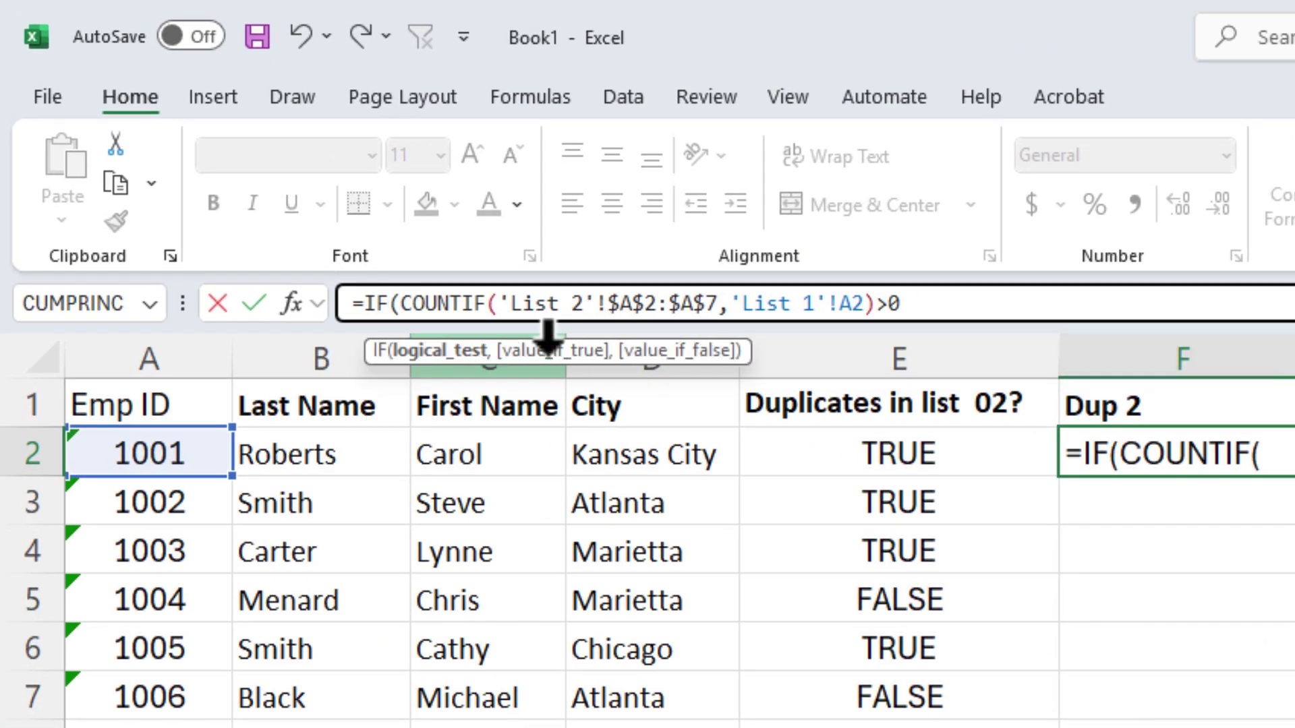
{"action": "left_click", "coordinate": [937, 305]}
{"action": "type", "text": ","}
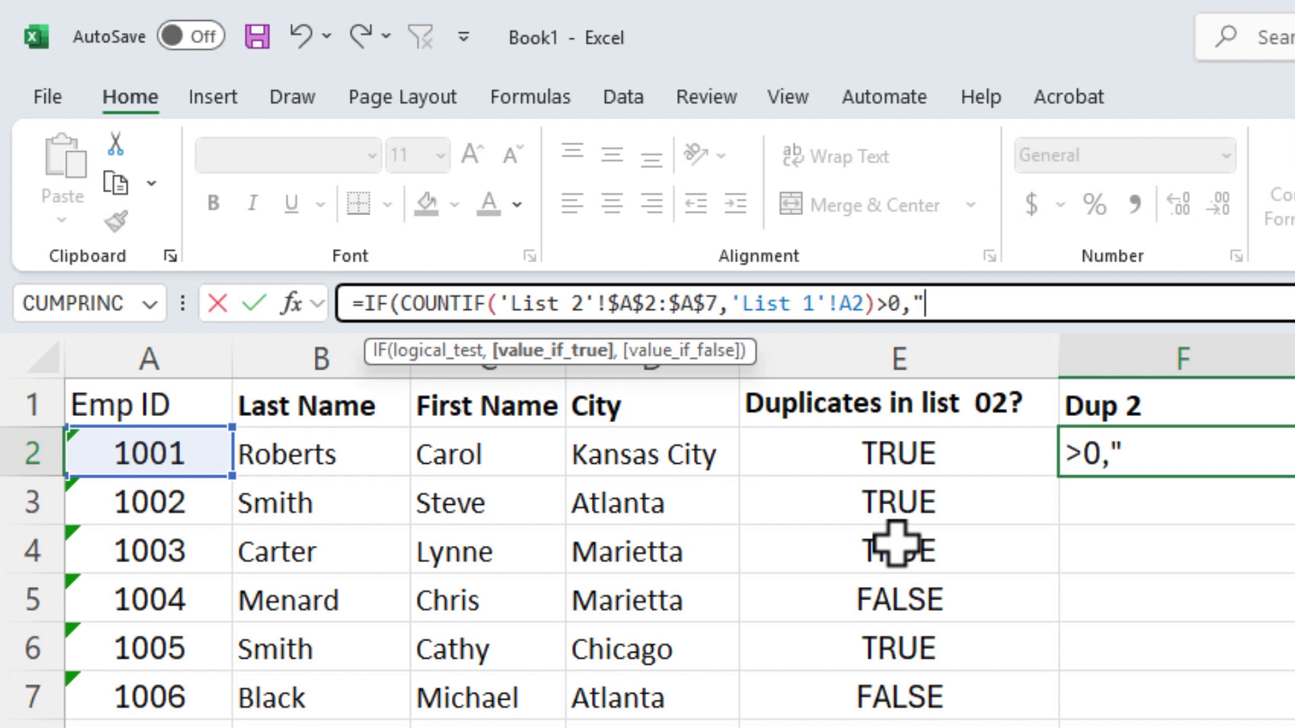
{"action": "type", "text": "\"dup"}
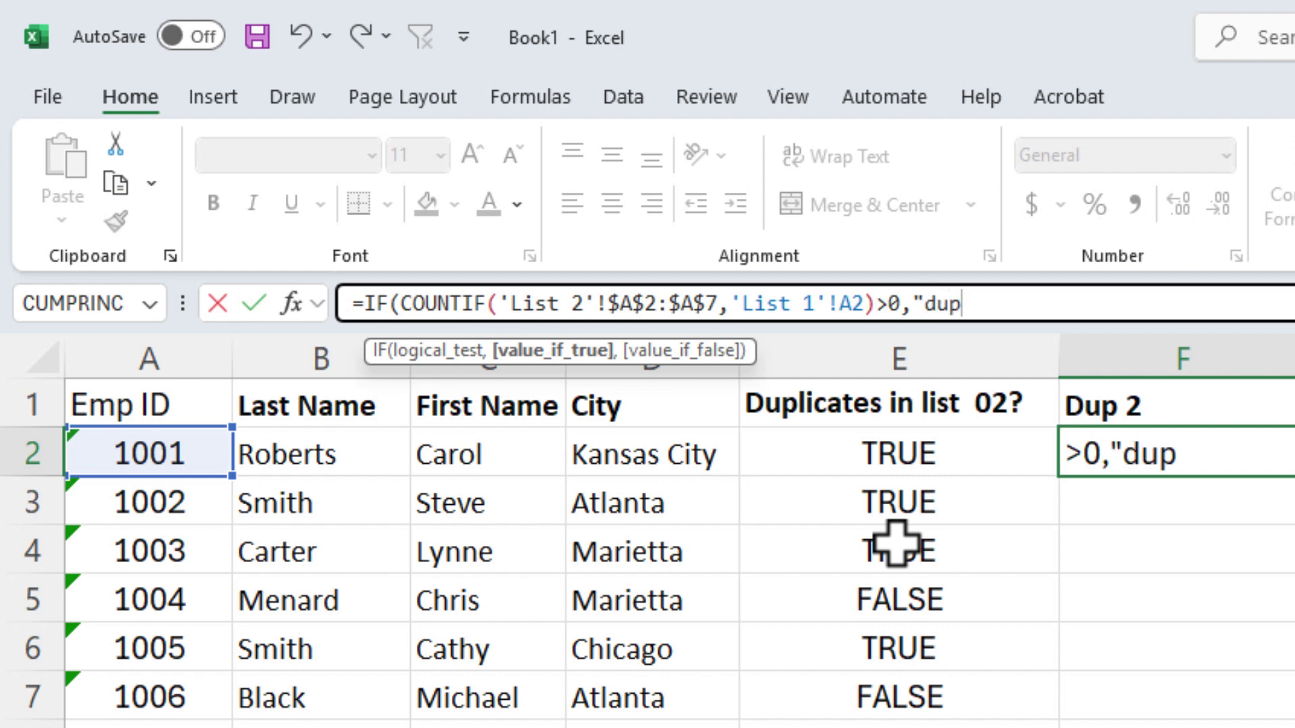
{"action": "type", "text": "\","}
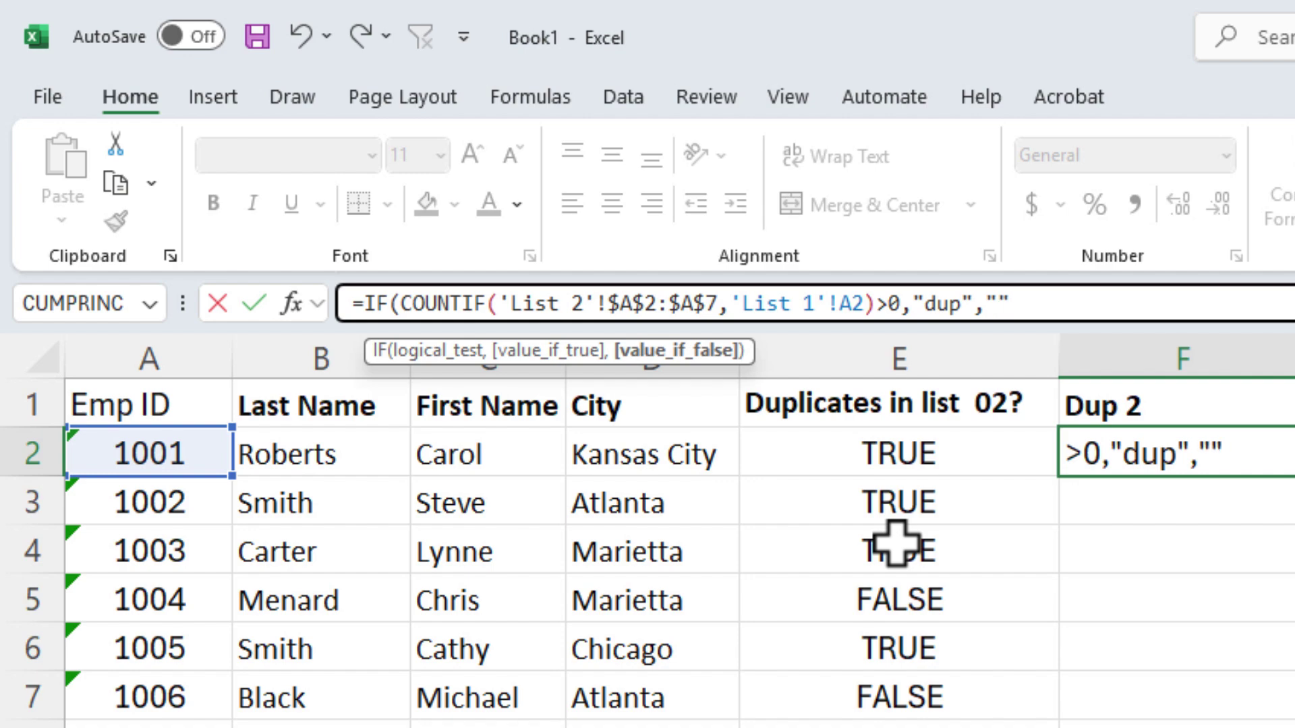
{"action": "type", "text": "\"\""}
{"action": "key", "text": "Return"}
{"action": "key", "text": "Return"}
Step: Copy the IF formula down to F7 and begin a FORMULATEXT display in C11
{"action": "left_click_drag", "start_coordinate": [1294, 477], "coordinate": [1294, 596]}
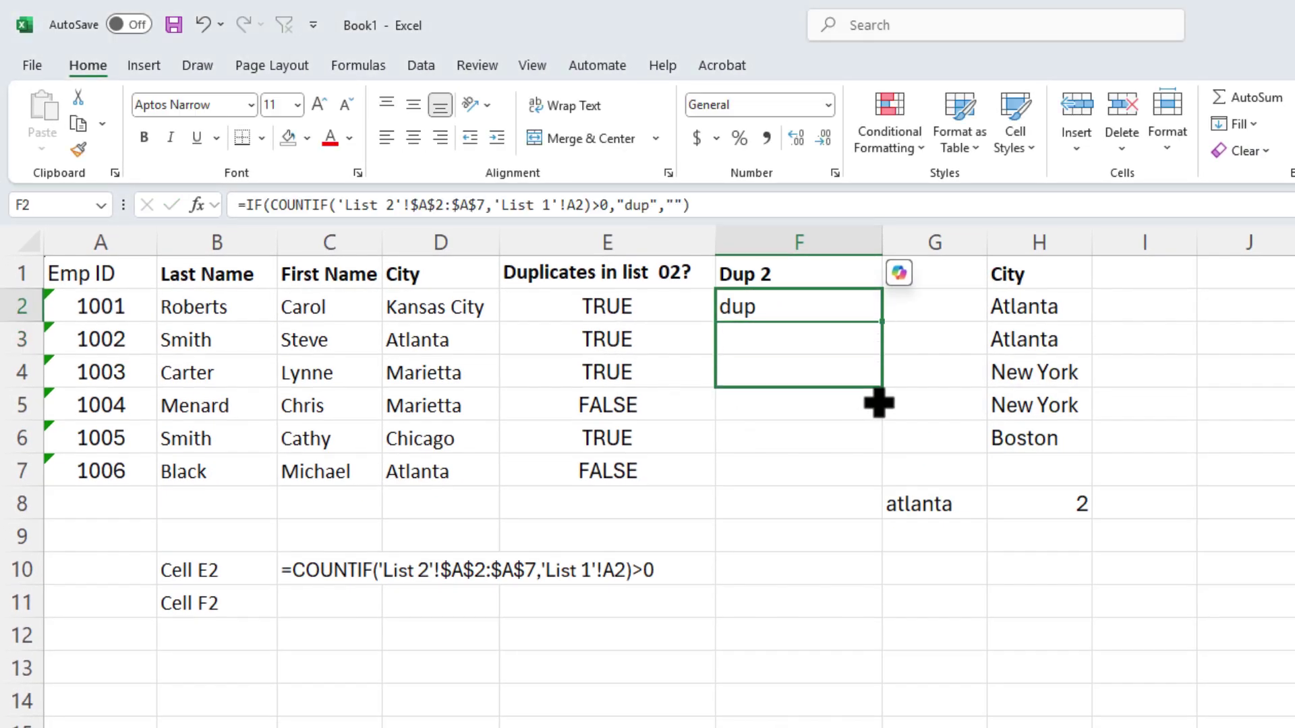
{"action": "left_click_drag", "start_coordinate": [878, 403], "coordinate": [859, 479]}
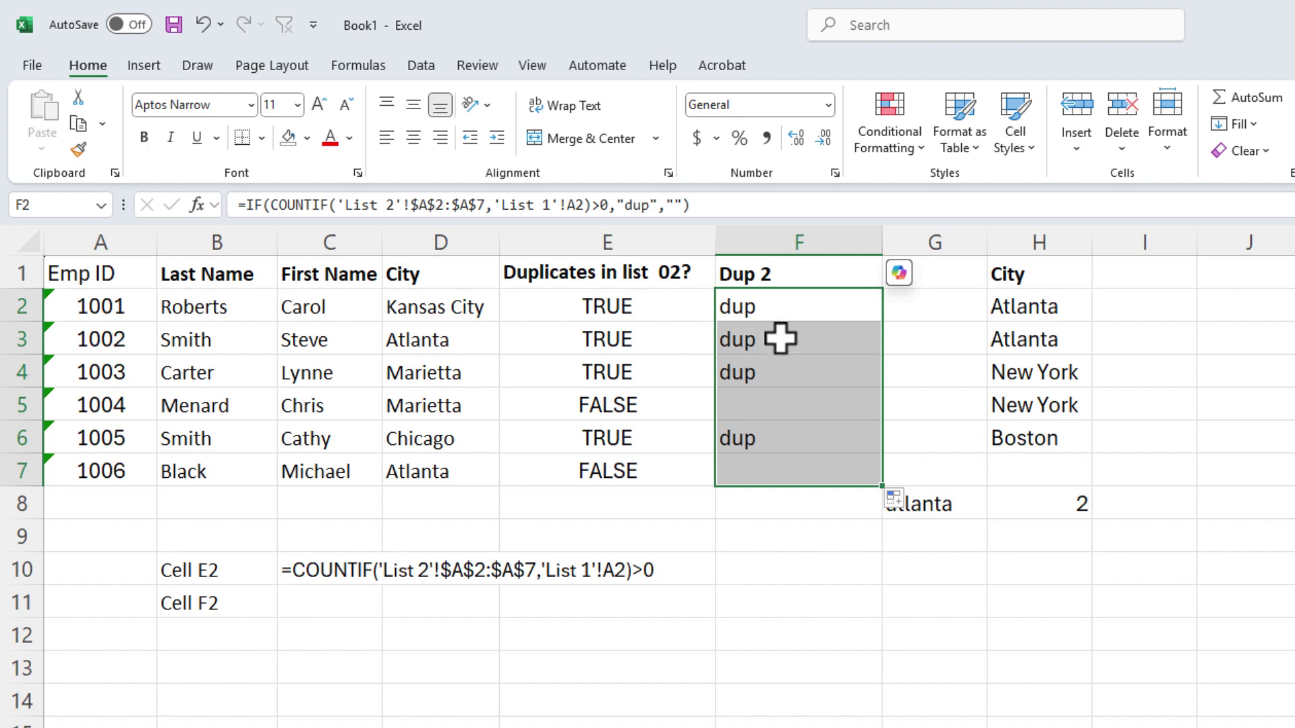
{"action": "left_click", "coordinate": [348, 607]}
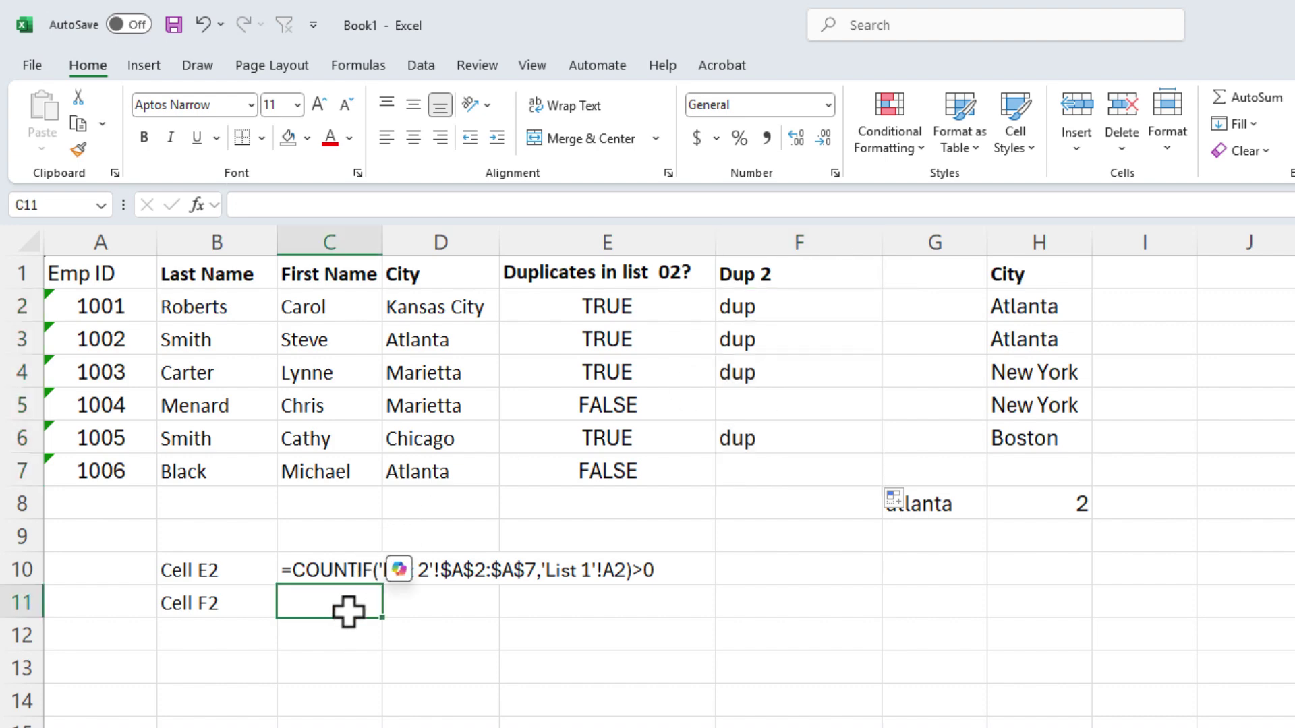
{"action": "type", "text": "=form"}
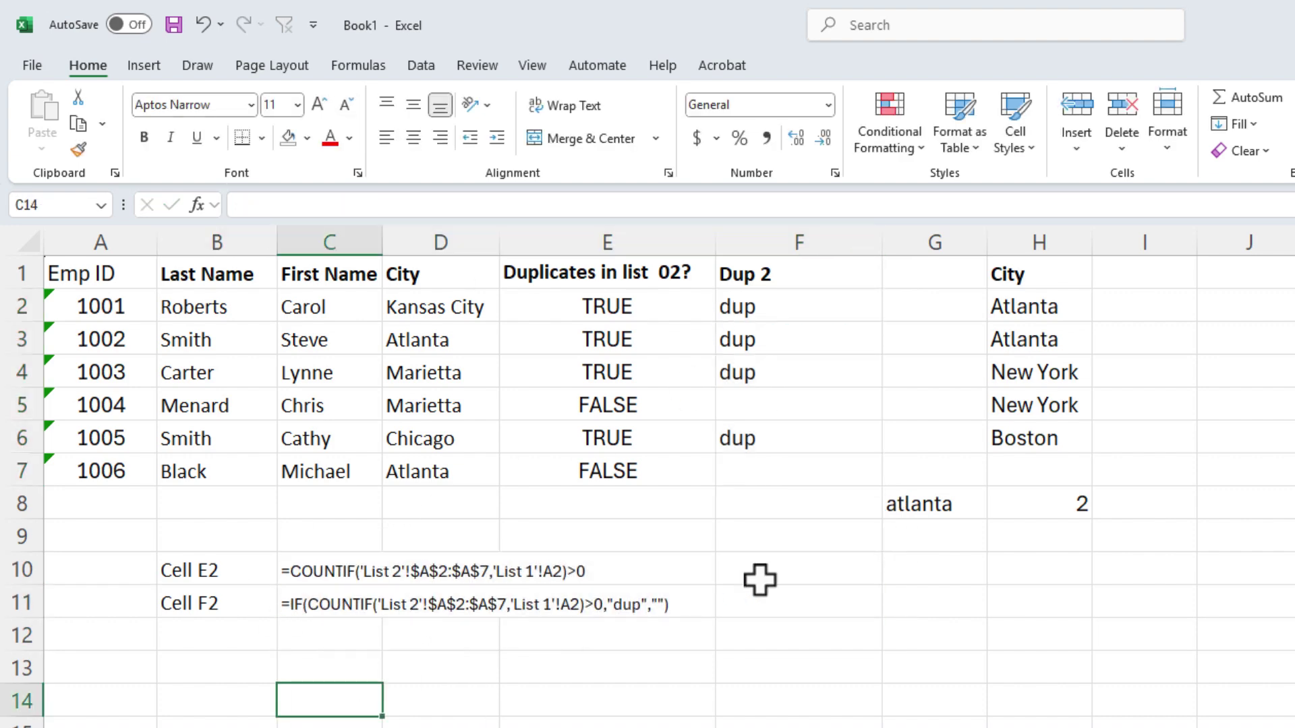